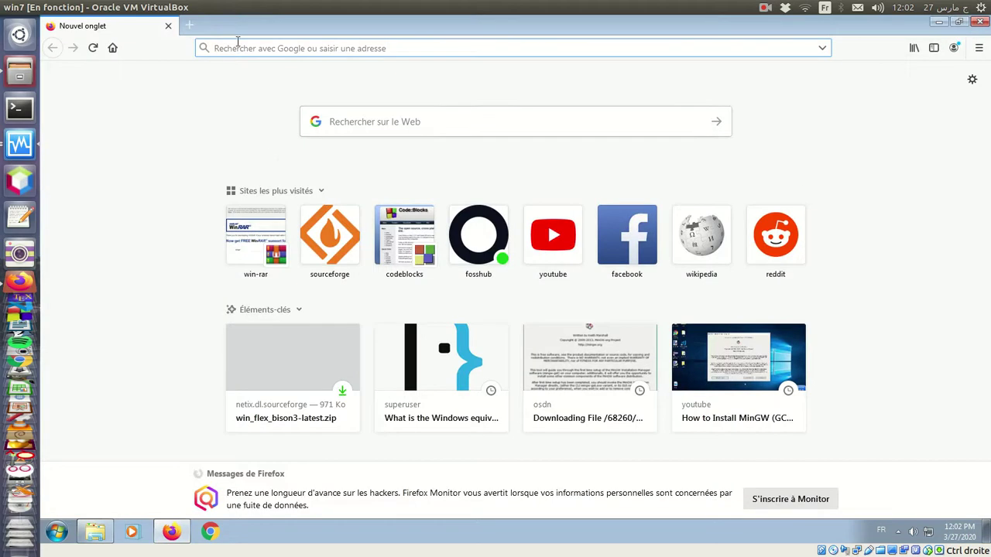
Search the web for "win flex bison" and open the Win flex-bison project page on SourceForge.
click(238, 42)
text(win )
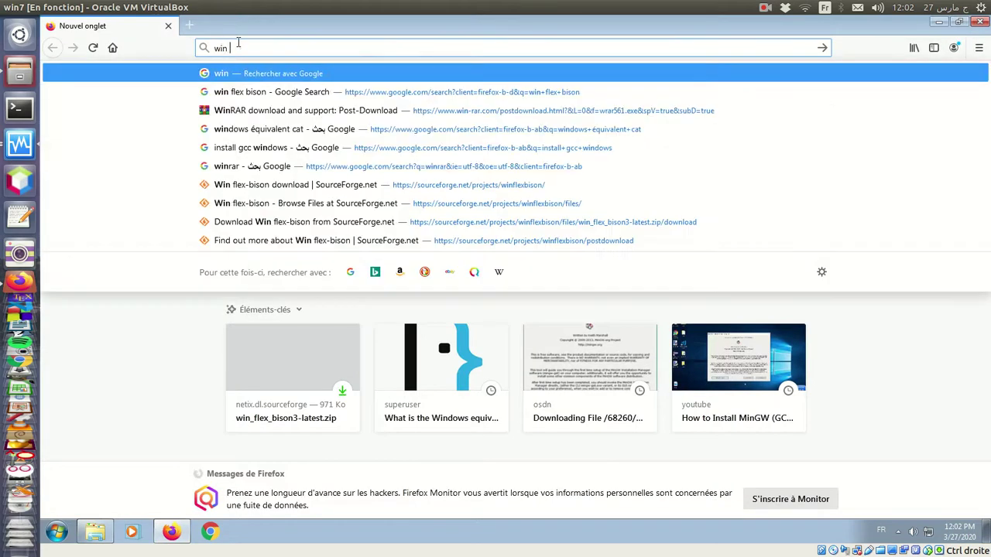
text(flex bison)
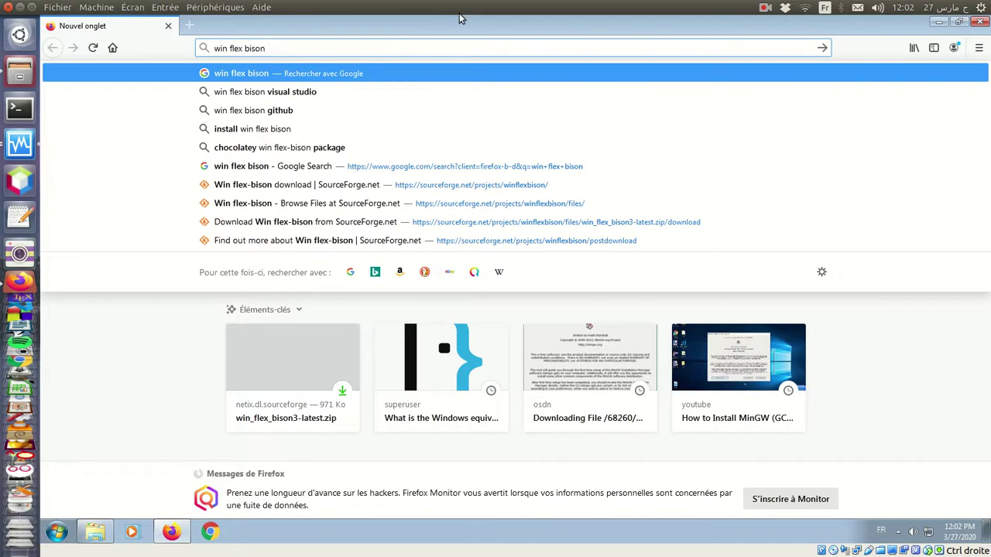
key(Return)
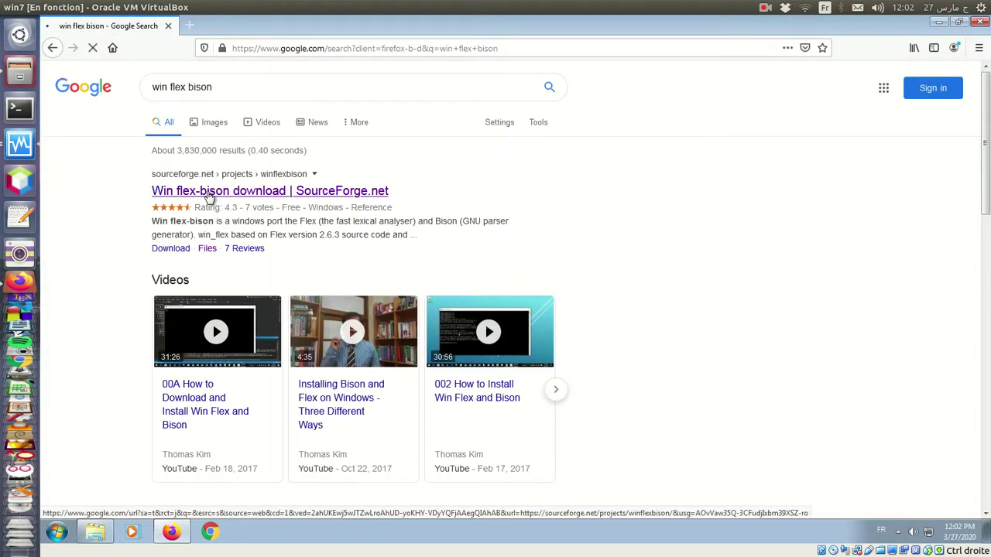
click(209, 195)
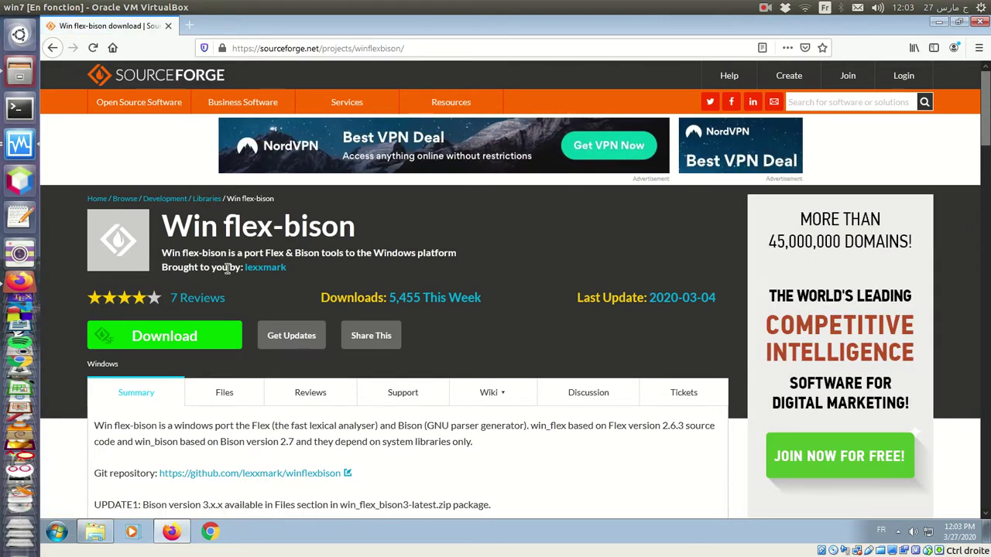
Read the project summary, then open the project's file list and locate win_flex_bison3-latest.zip.
scroll(227, 267, down, 2)
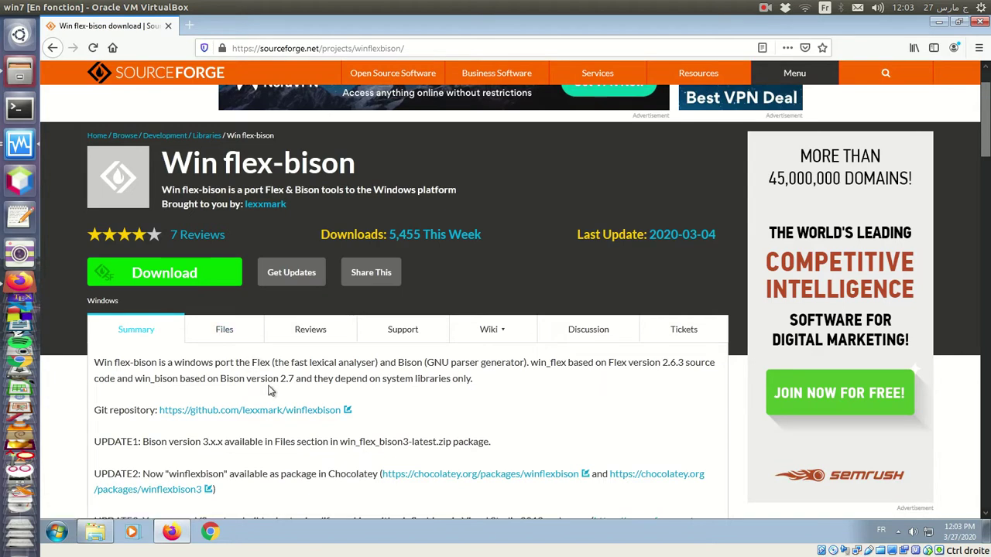
scroll(271, 377, down, 5)
scroll(267, 356, up, 3)
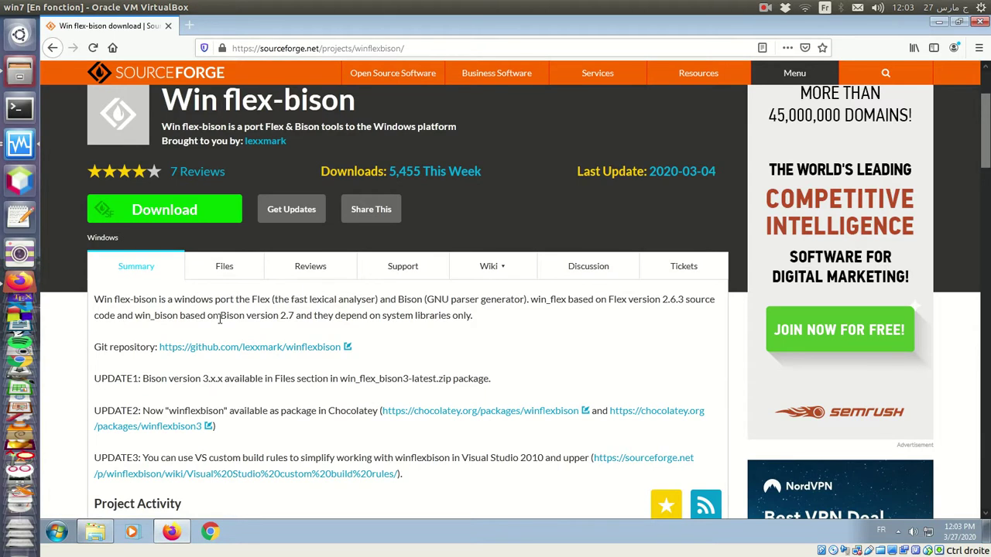
click(225, 270)
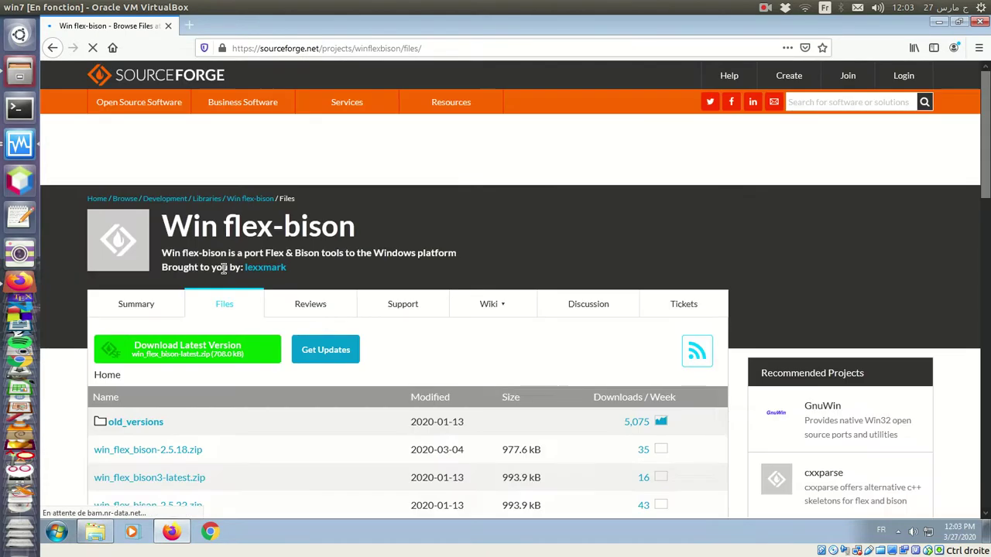
scroll(210, 340, down, 3)
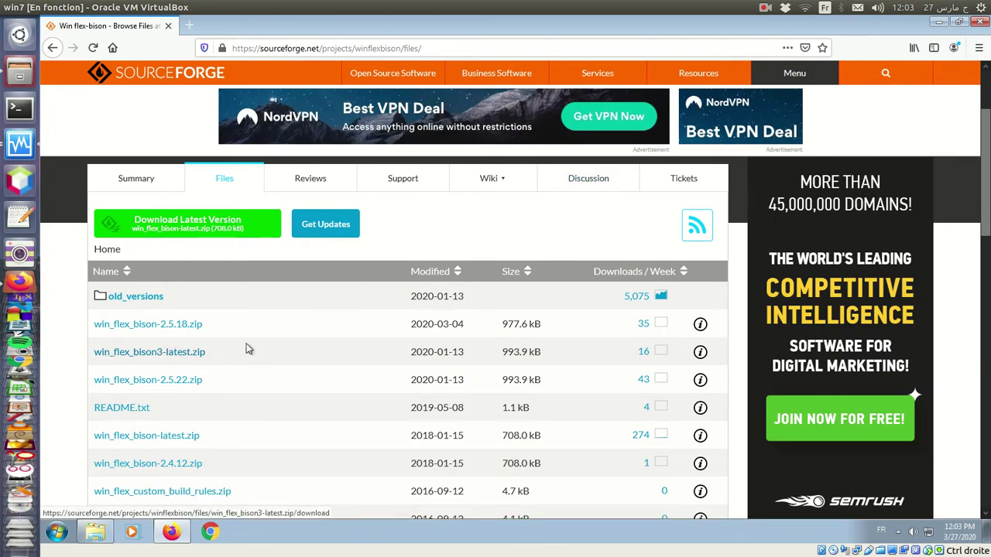
Switch to the Downloads folder in Windows Explorer and extract win_flex_bison3-latest.zip into its own win_flex_bison3-latest folder.
click(938, 22)
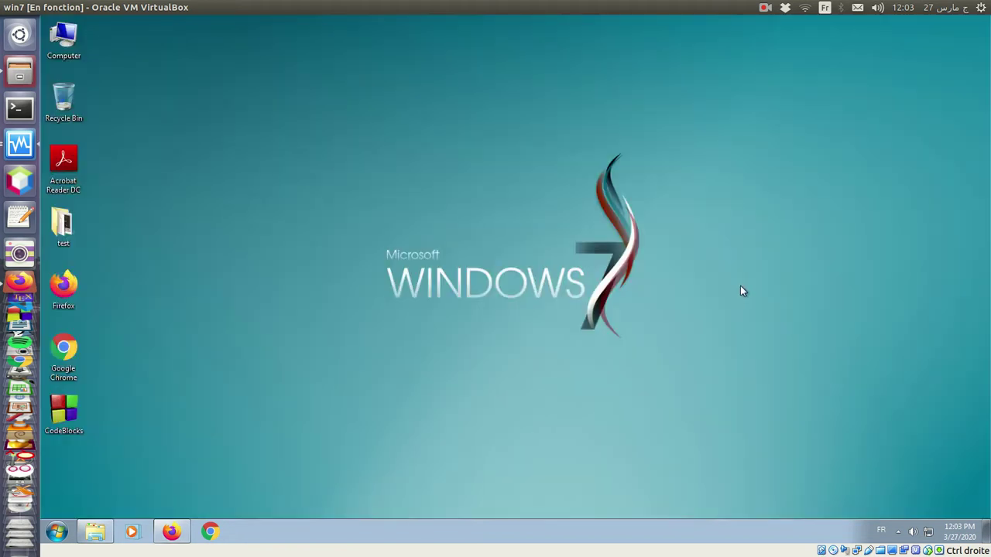
click(95, 532)
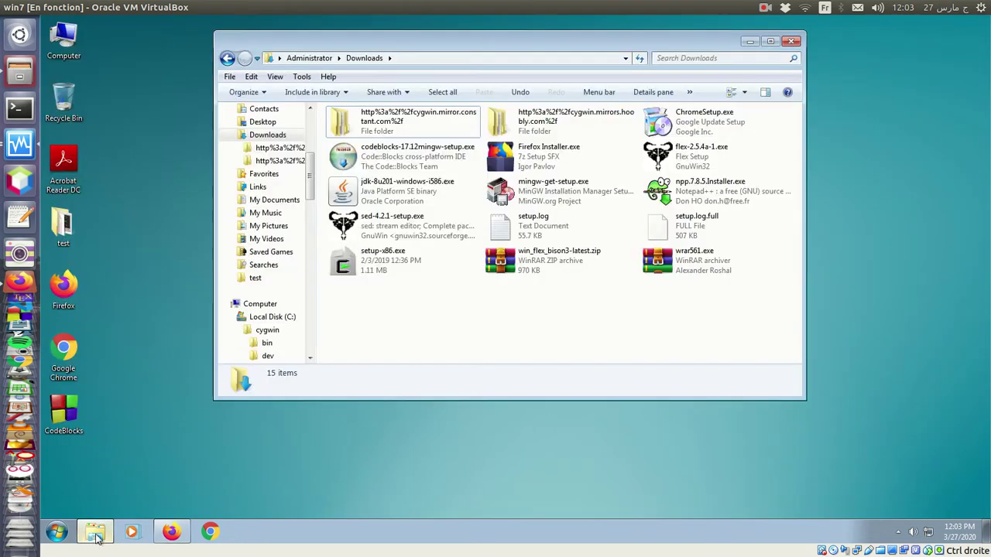
click(526, 264)
click(550, 303)
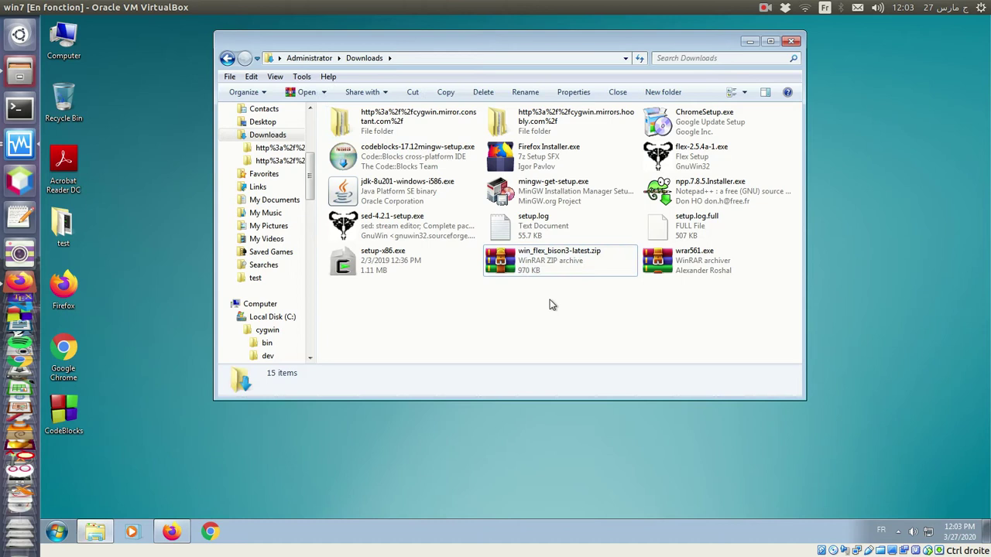
click(534, 263)
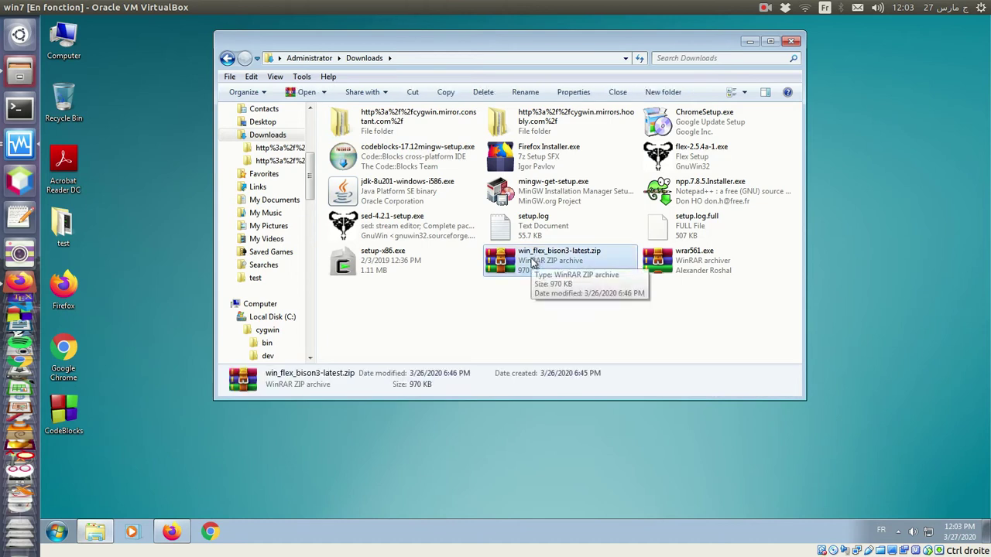
right_click(532, 263)
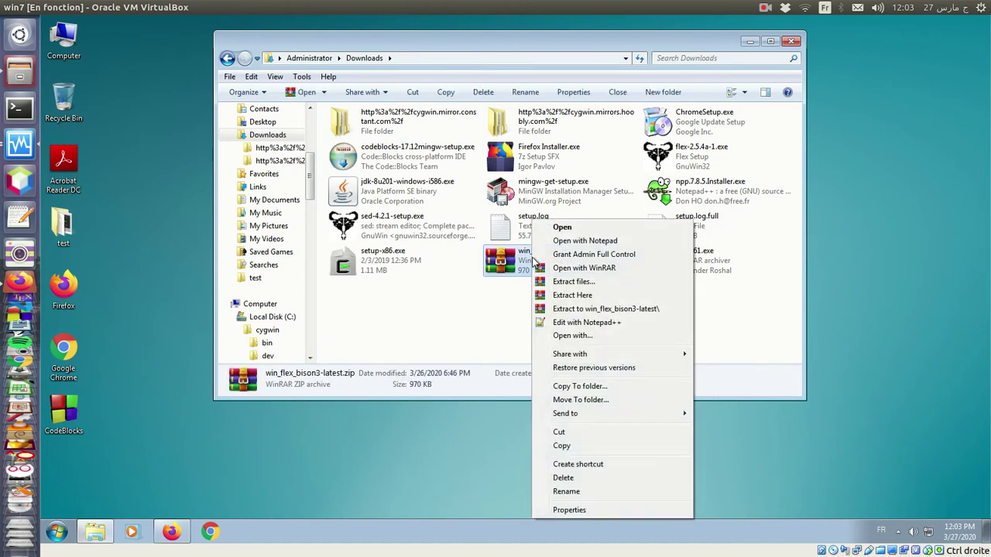
click(596, 309)
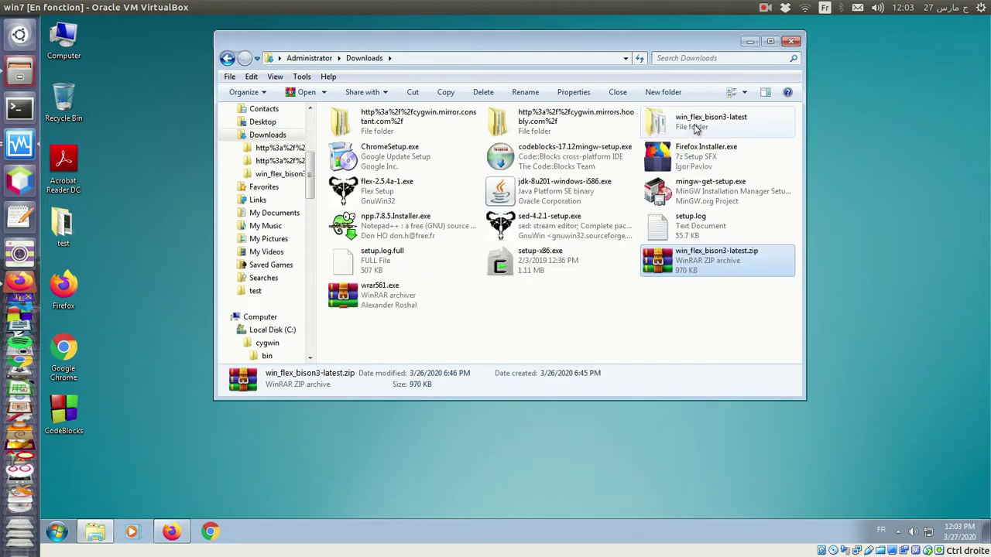
Open the extracted win_flex_bison3-latest folder and look over win_flex.exe and win_bison.exe.
double_click(693, 128)
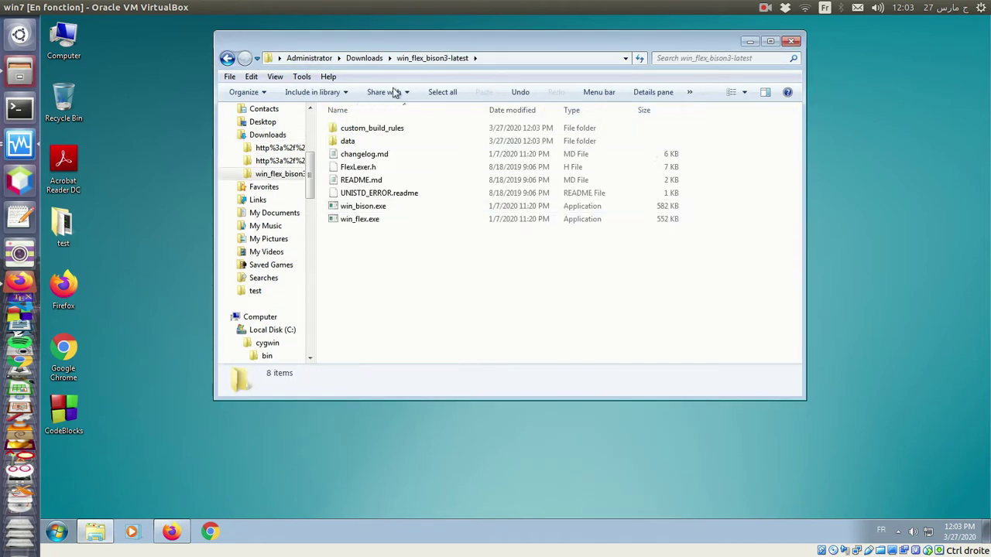
click(358, 219)
click(367, 206)
click(367, 222)
click(365, 237)
click(361, 221)
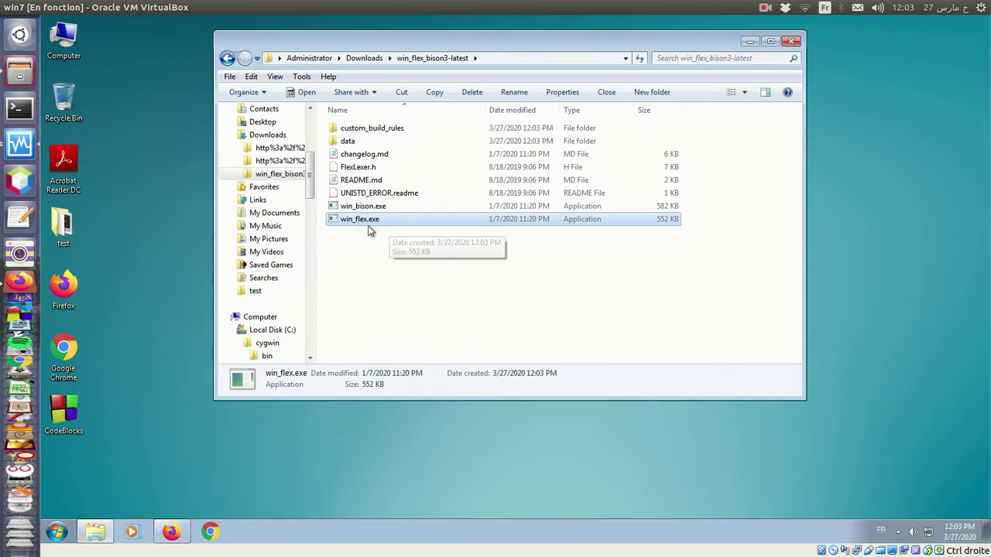
click(360, 209)
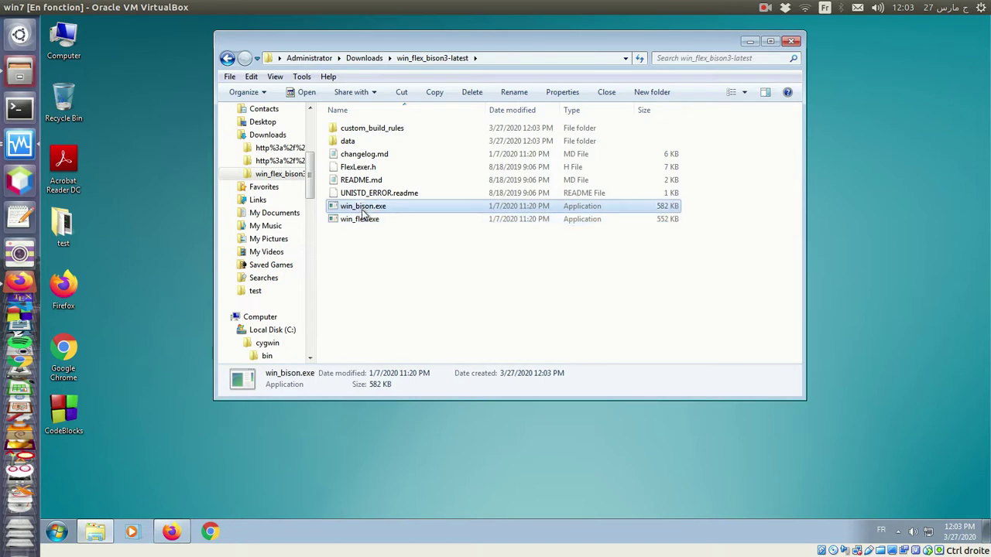
click(369, 249)
Rename win_flex.exe to flex.exe in the extracted folder.
click(352, 221)
key(F2)
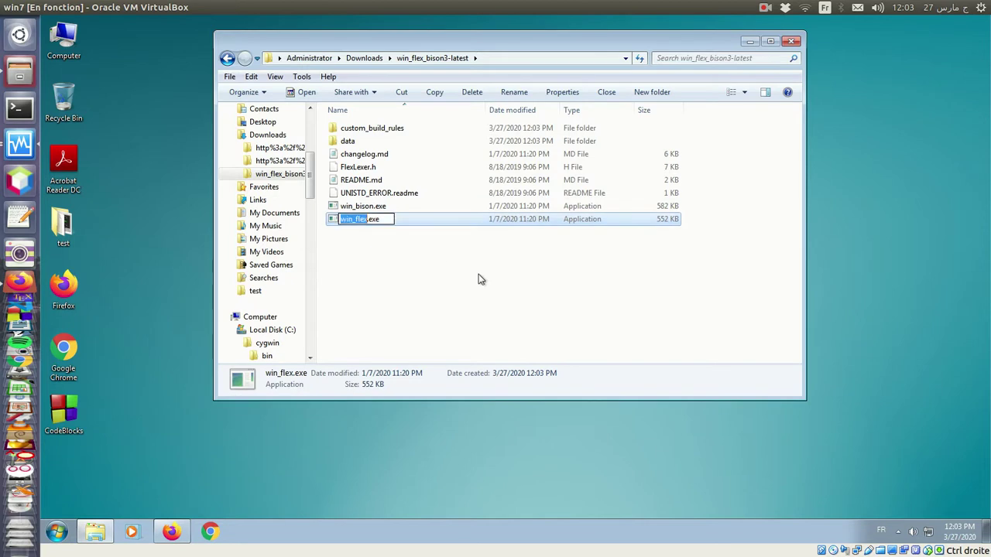
key(Right)
key(Left)
key(Left)
key(Left)
key(Left)
key(BackSpace)
key(BackSpace)
key(BackSpace)
key(BackSpace)
key(Return)
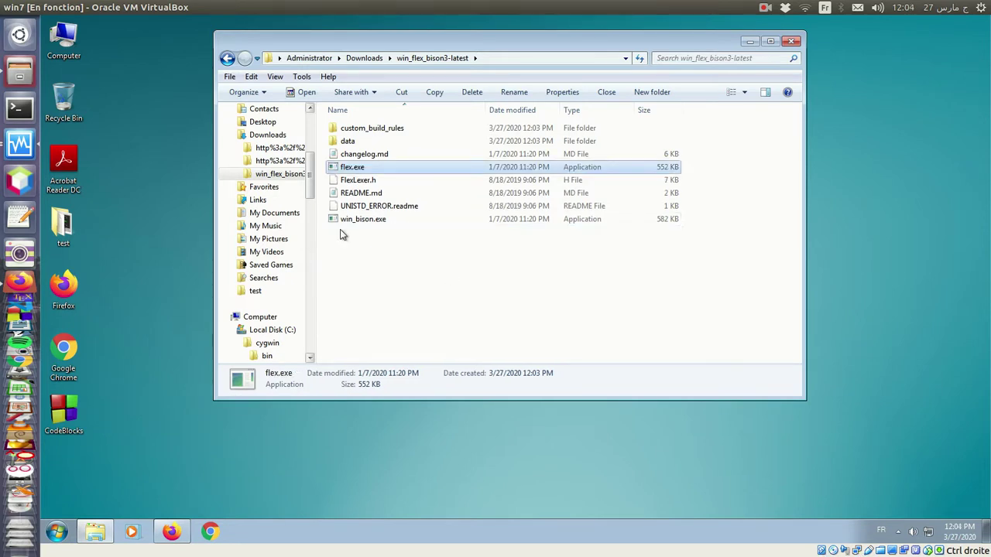
Rename win_bison.exe to bison.exe in the extracted folder.
click(358, 224)
key(F2)
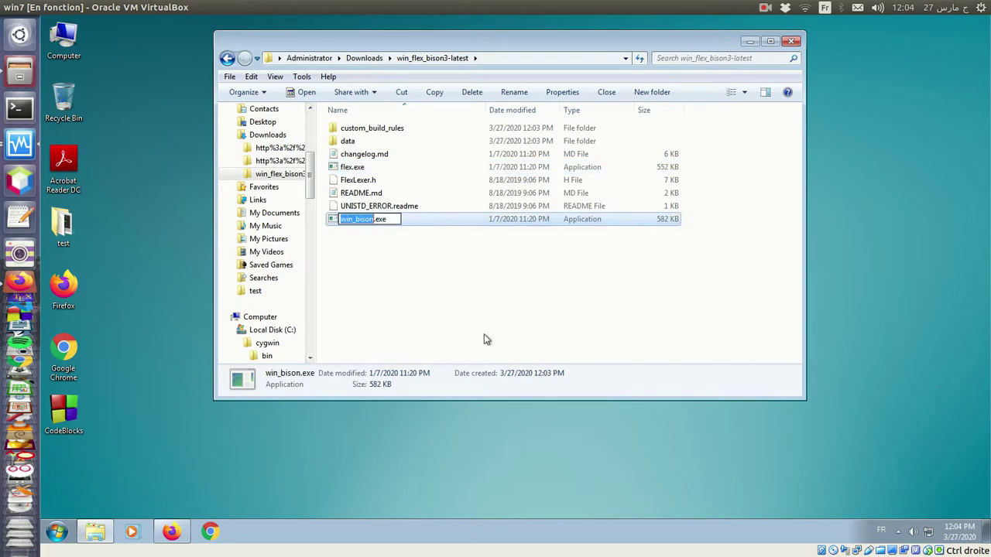
key(Right)
key(Left)
key(Left)
key(Left)
key(Left)
key(Left)
key(BackSpace)
key(BackSpace)
key(BackSpace)
key(BackSpace)
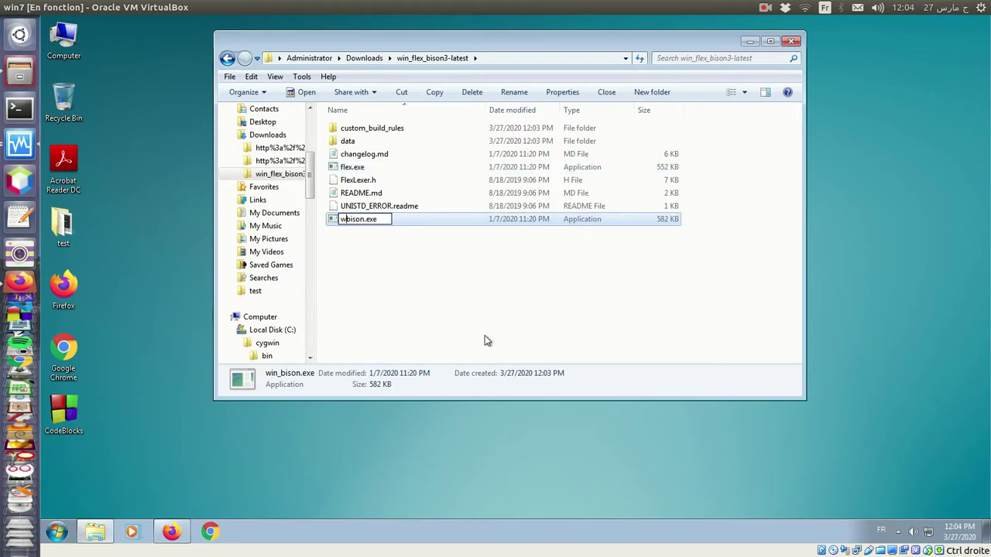
key(Return)
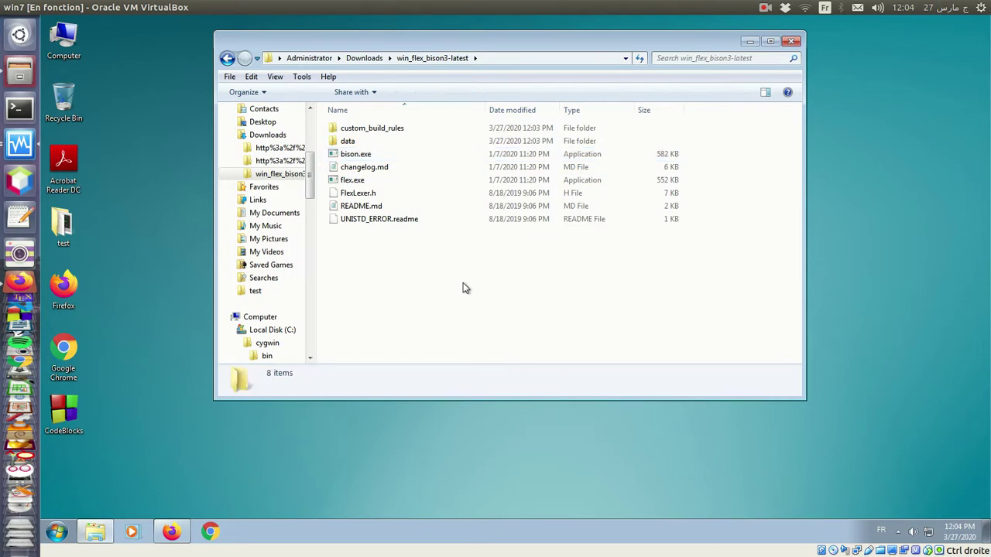
Move the win_flex_bison3-latest folder from Downloads to the root of Local Disk (C:).
click(230, 60)
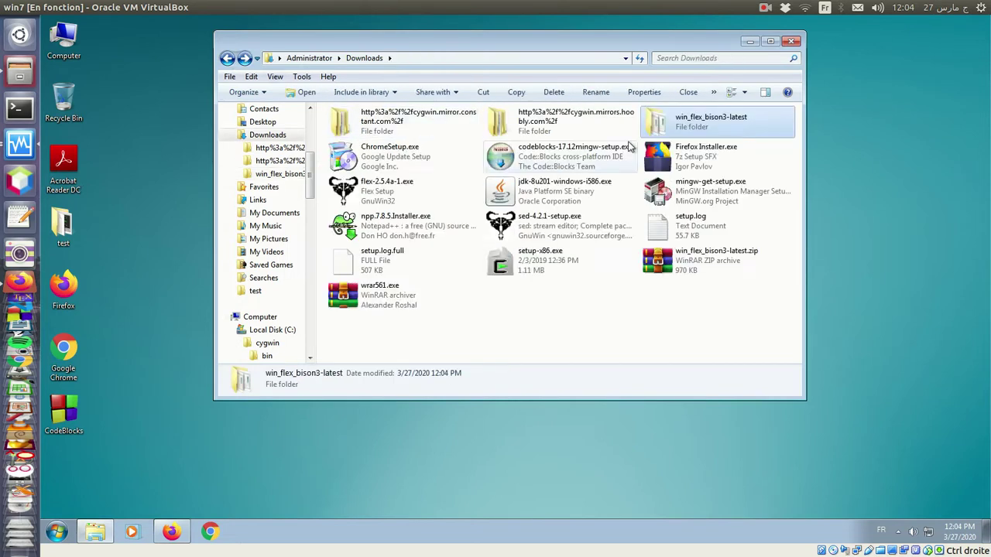
right_click(678, 125)
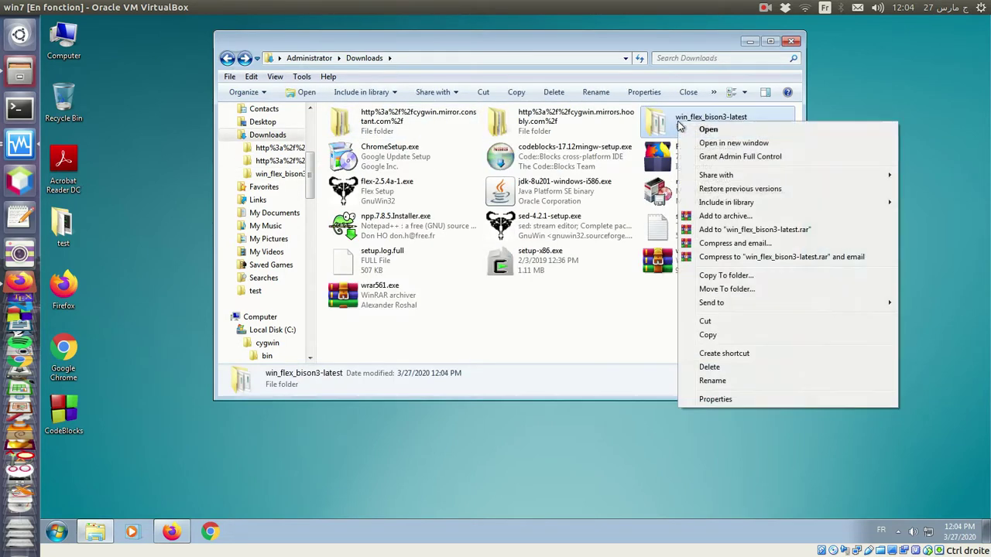
click(720, 322)
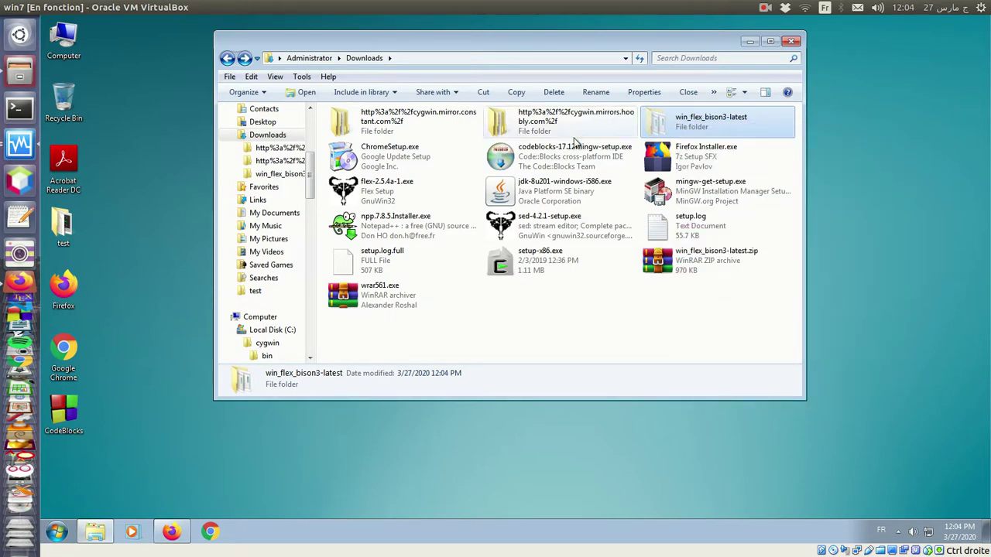
drag(308, 186, 310, 207)
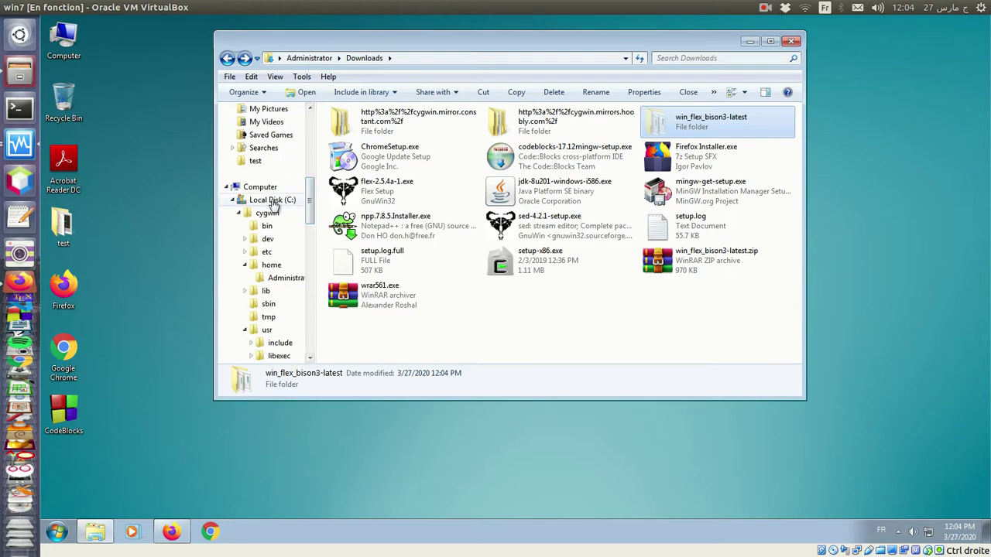
click(274, 200)
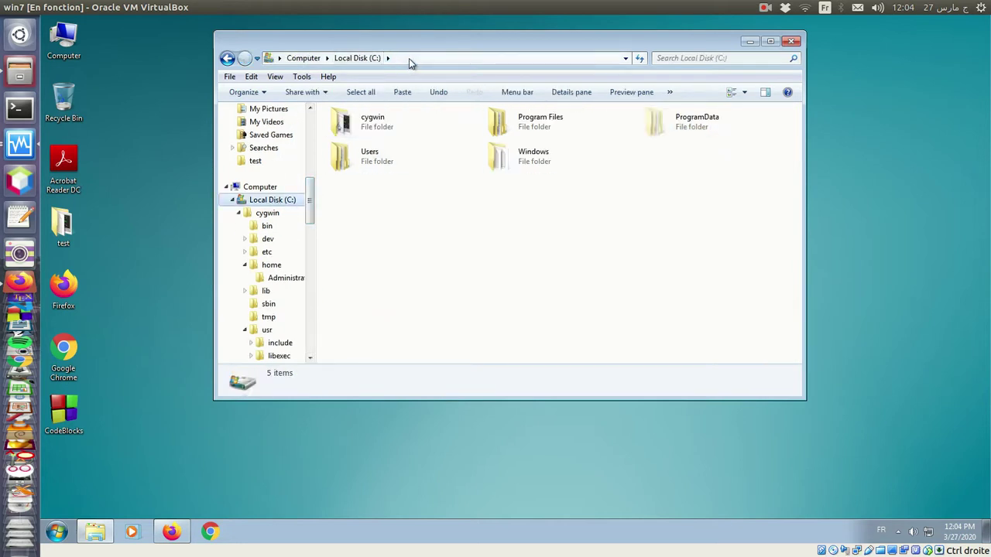
right_click(675, 158)
click(697, 223)
click(658, 274)
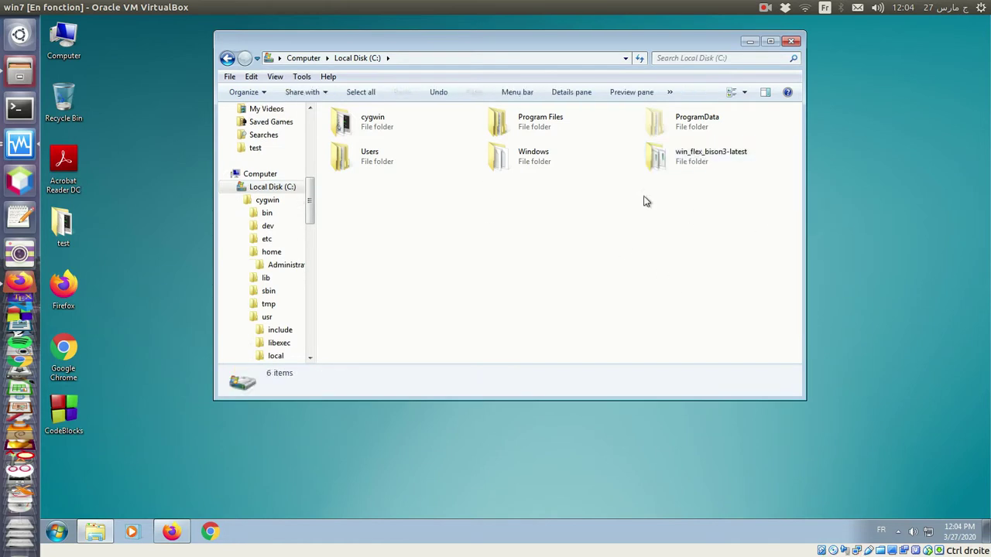
Open a Command Prompt and change its directory to c:\win_flex_bison3-latest.
click(56, 531)
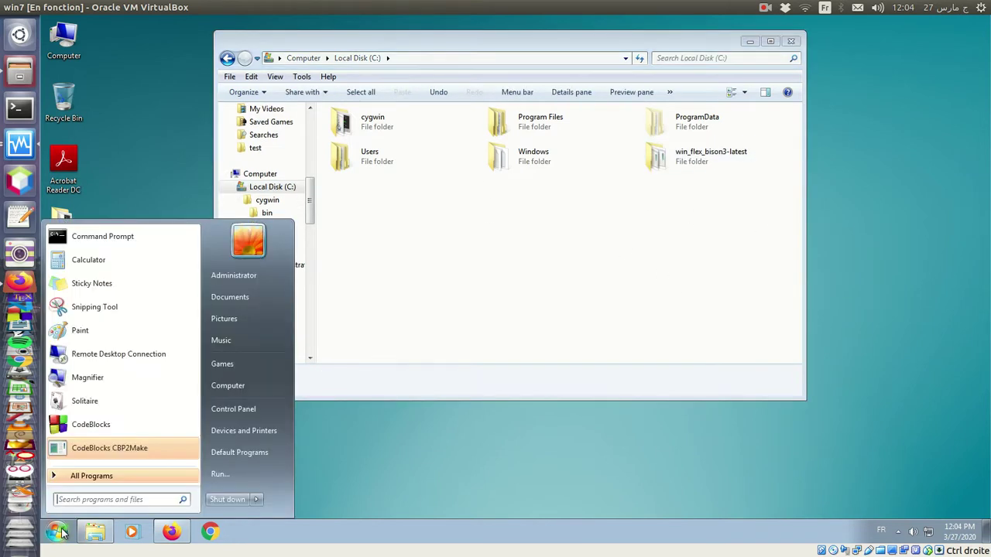
click(122, 240)
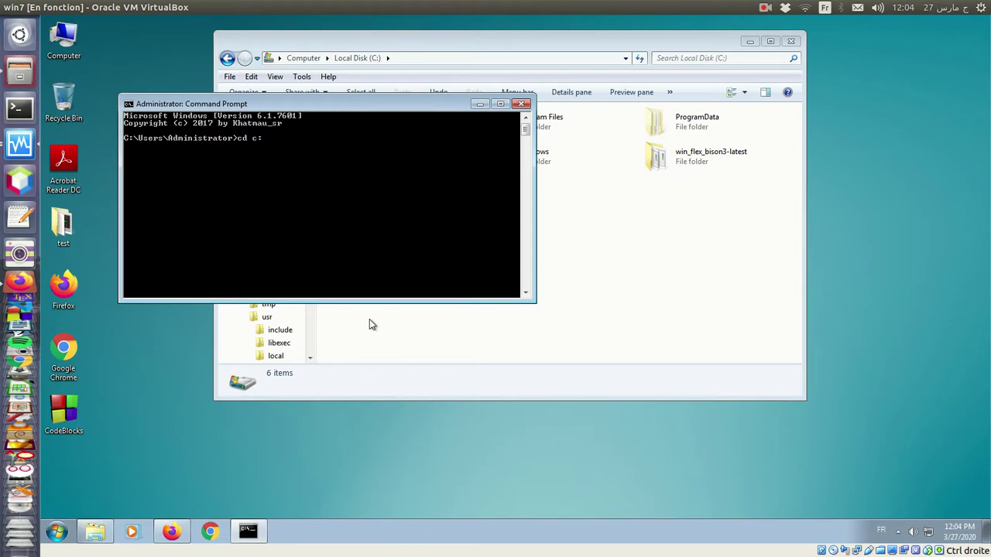
key(Tab)
key(Return)
Show the contents of C:\win_flex_bison3-latest in Explorer and run flex --version in the Command Prompt.
drag(346, 103, 495, 249)
double_click(680, 162)
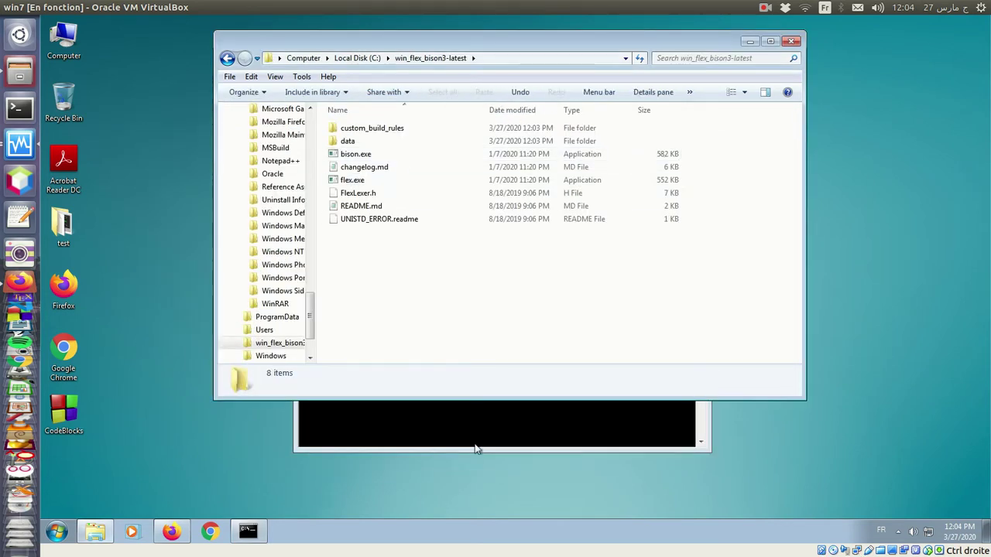
click(470, 429)
text(flex)
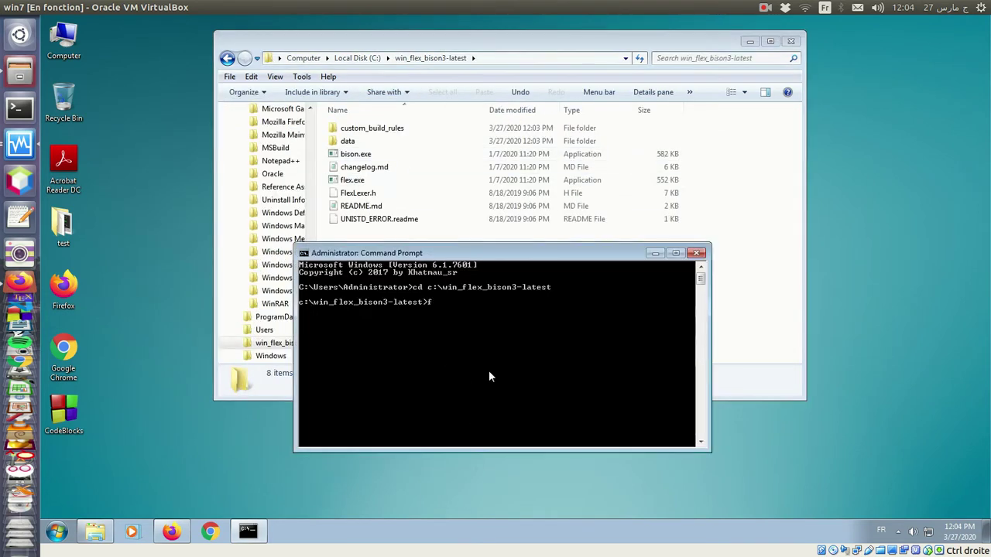
text( --version)
key(Return)
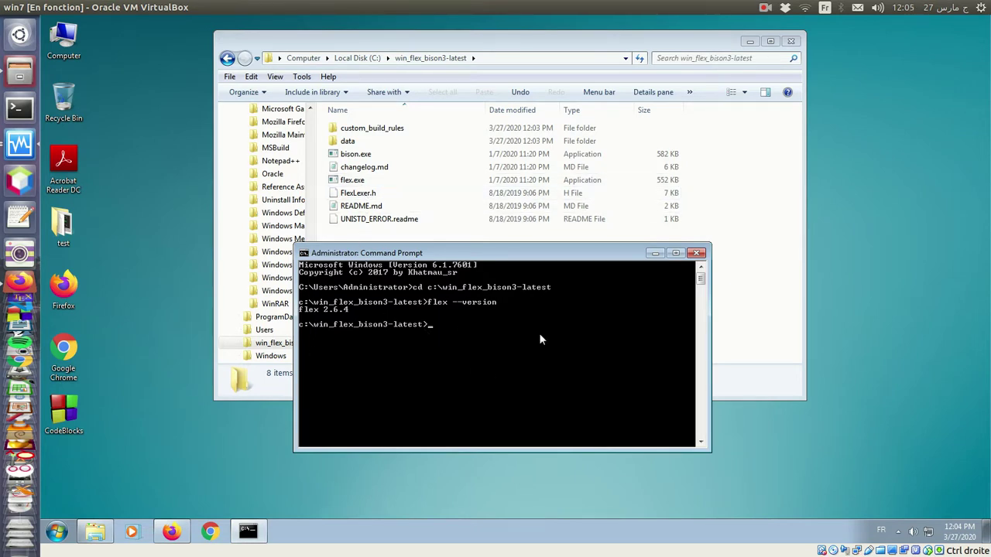
Run the version check again with the full file name, as flex.exe --version.
key(Up)
text(.exe)
key(Return)
Move the Command Prompt up to the root of C: with cd .. and run flex --version there.
key(Up)
key(Up)
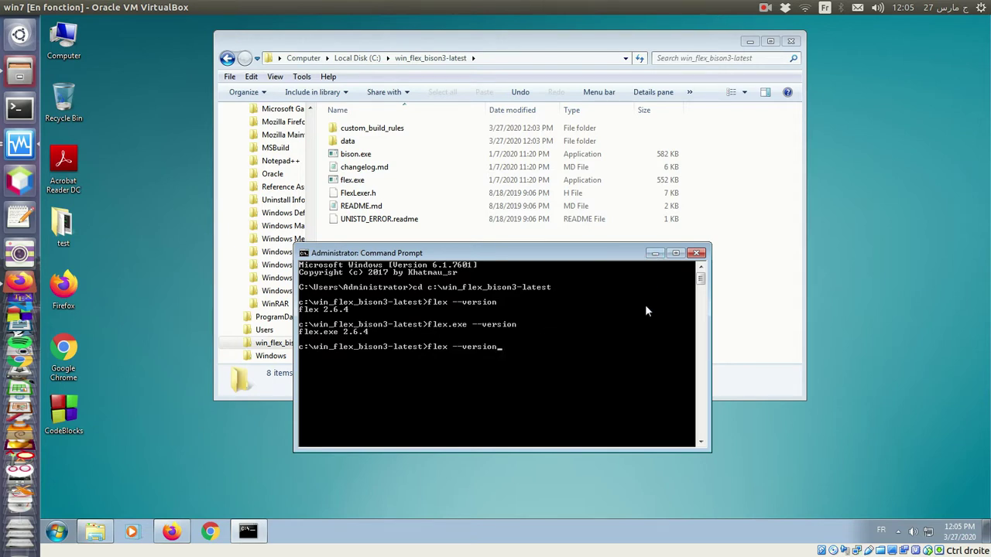
key(BackSpace)
key(BackSpace)
key(BackSpace)
key(BackSpace)
key(BackSpace)
key(BackSpace)
key(BackSpace)
key(BackSpace)
key(BackSpace)
key(BackSpace)
key(BackSpace)
key(BackSpace)
key(BackSpace)
key(BackSpace)
text(cd flex --version)
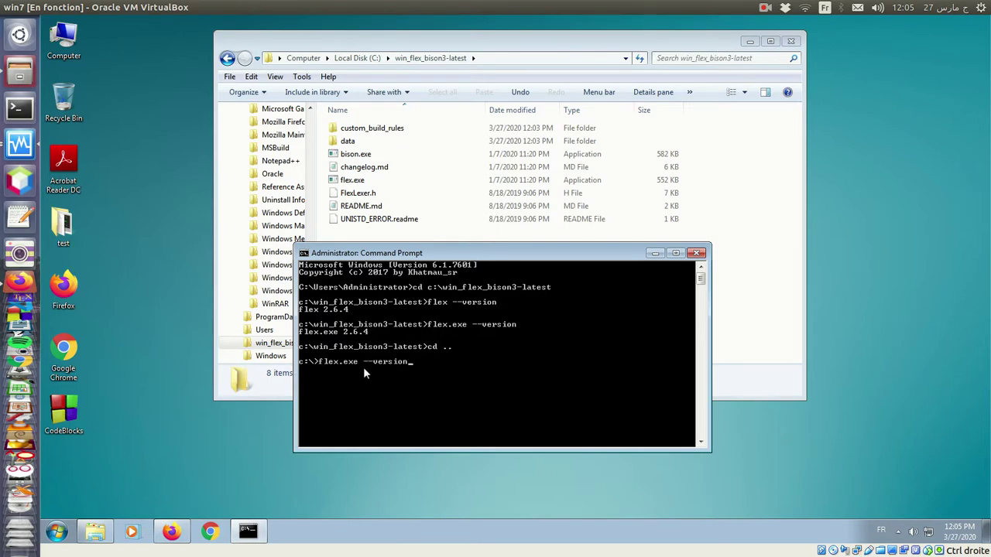
key(Return)
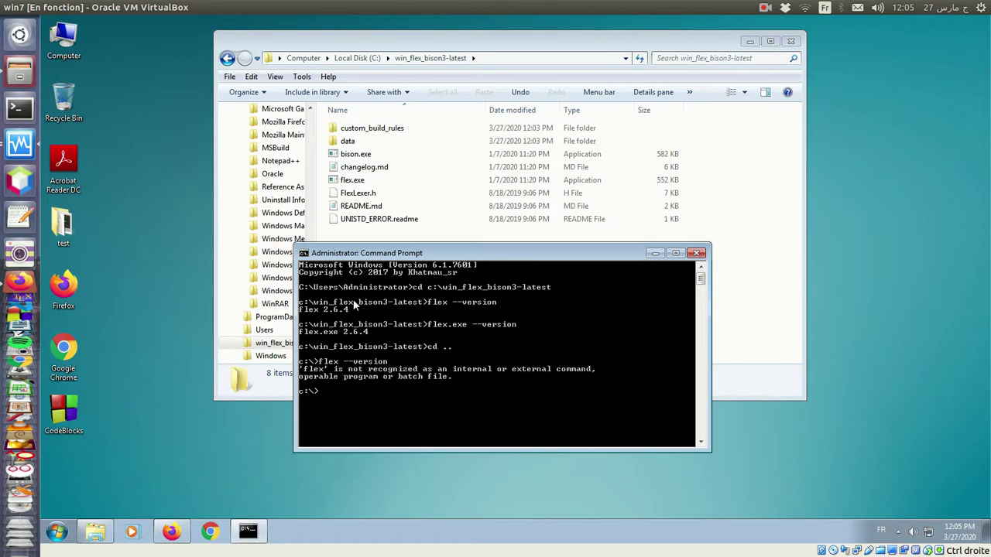
Copy the full path of the win_flex_bison3-latest folder from the Explorer window.
drag(346, 253, 363, 248)
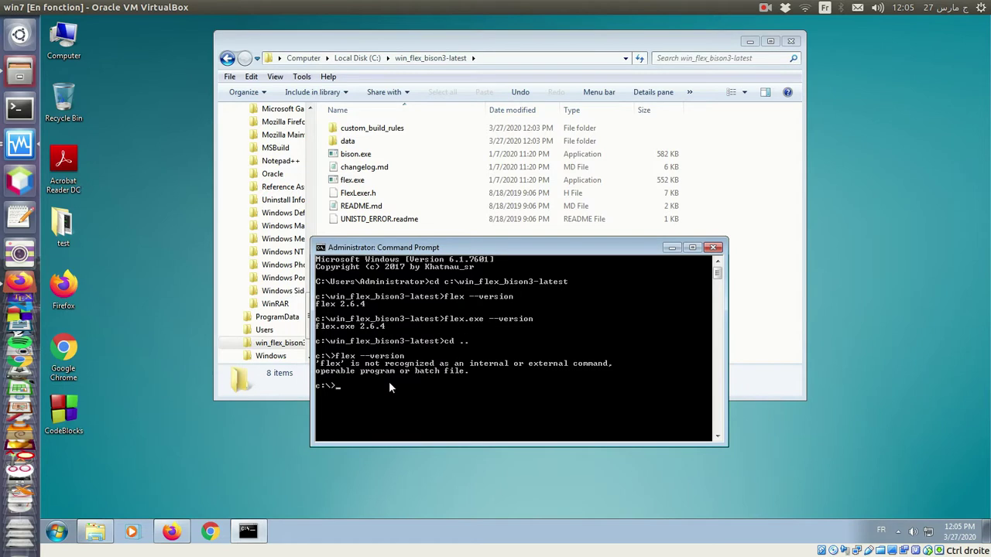
mouse_move(401, 248)
mouse_down()
mouse_move(381, 240)
mouse_move(398, 259)
mouse_move(389, 253)
mouse_up()
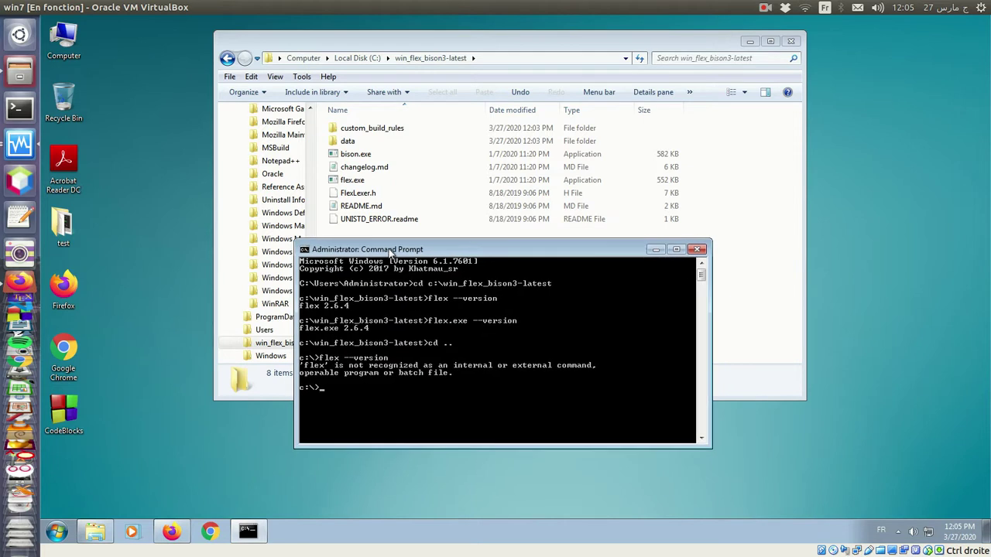
click(488, 57)
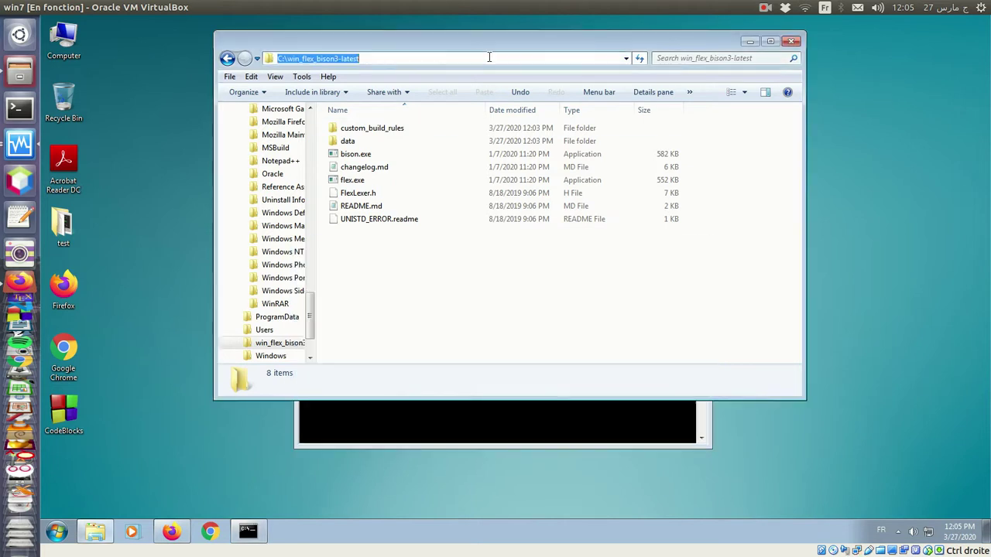
right_click(306, 58)
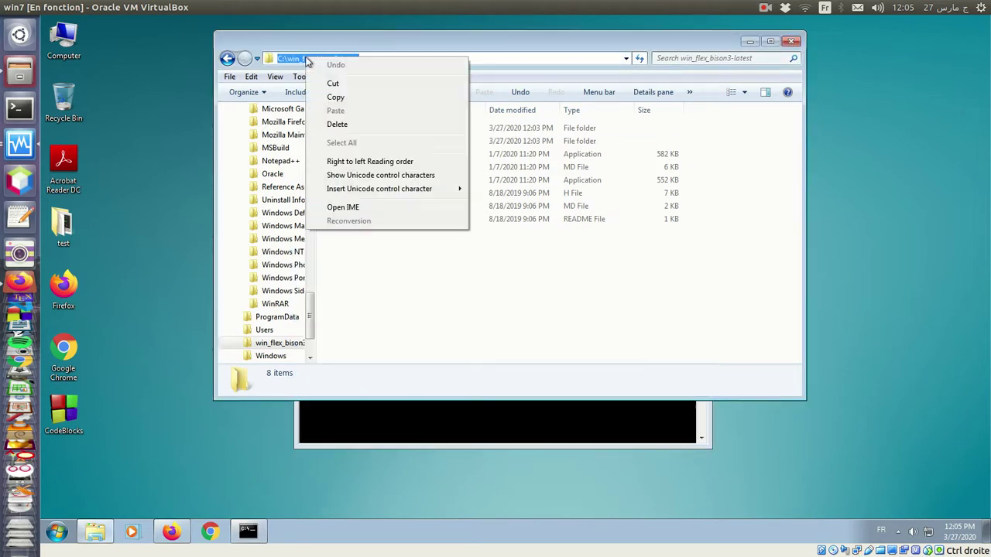
click(336, 98)
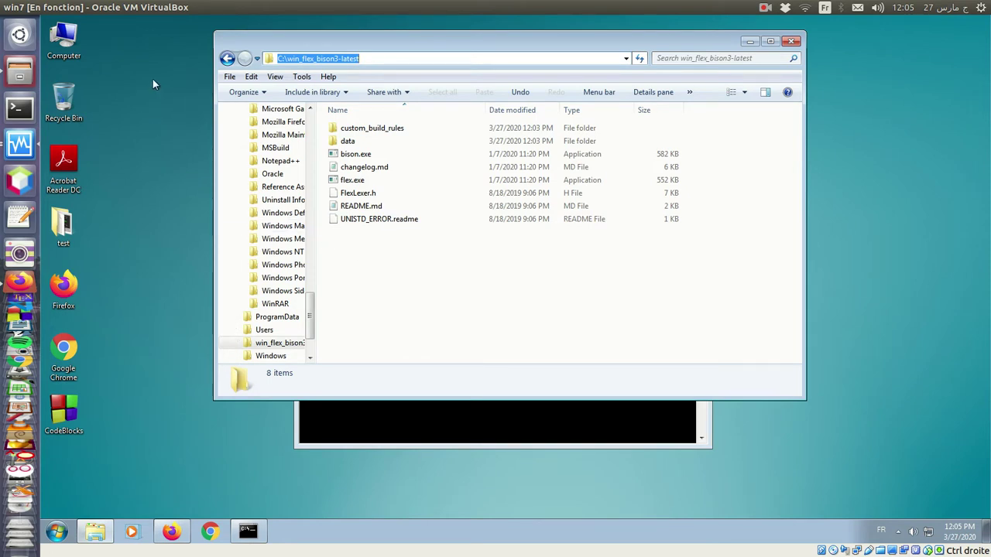
Open the Environment Variables dialog through the computer's advanced system settings.
right_click(72, 48)
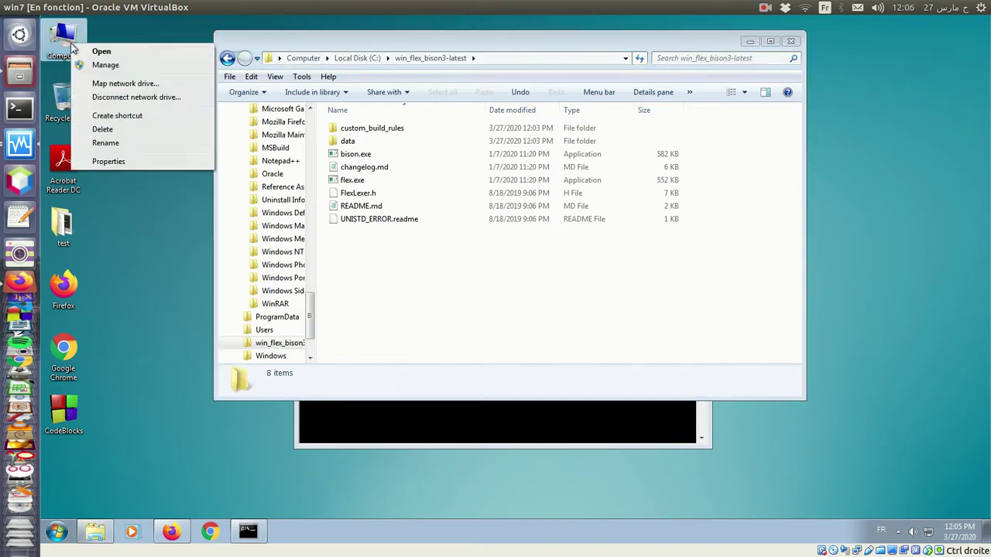
click(108, 161)
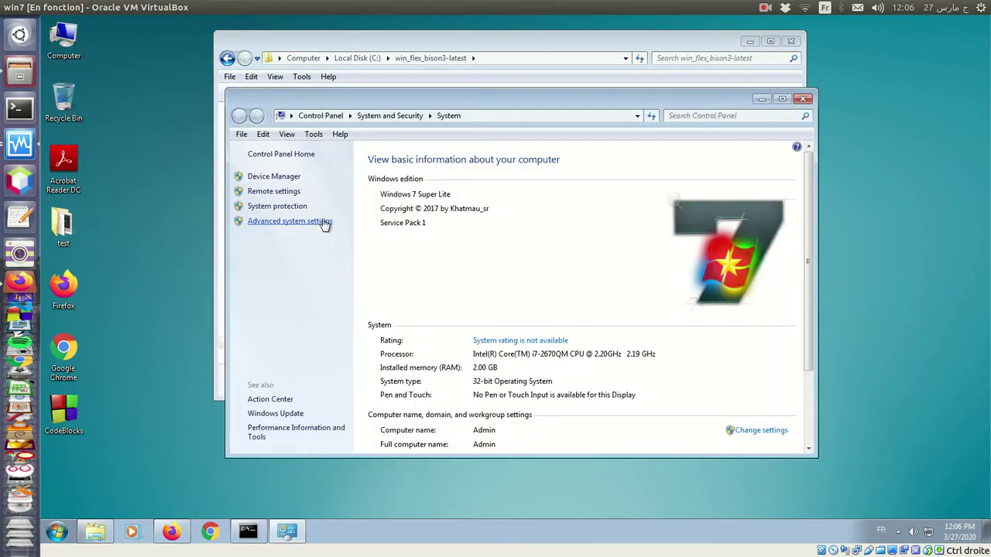
click(282, 223)
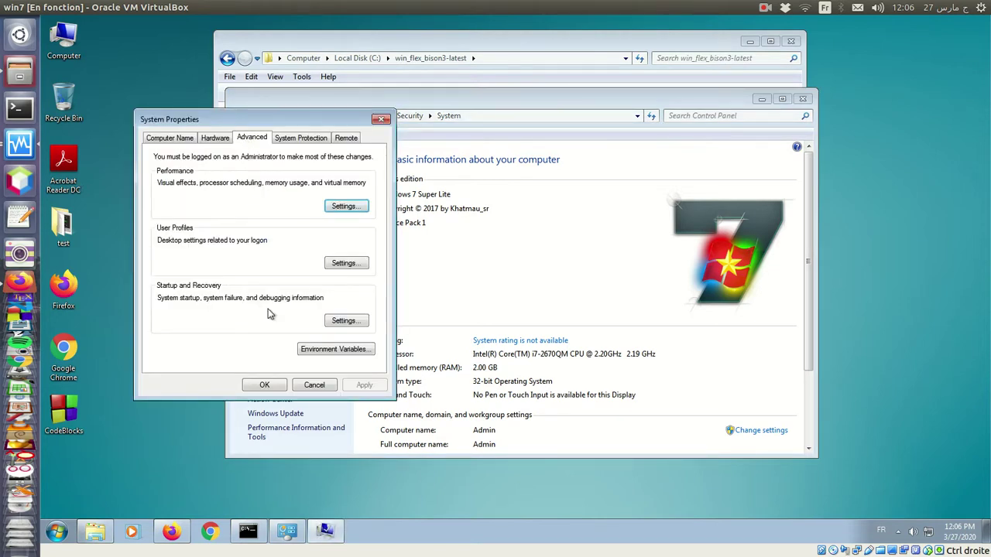
click(335, 350)
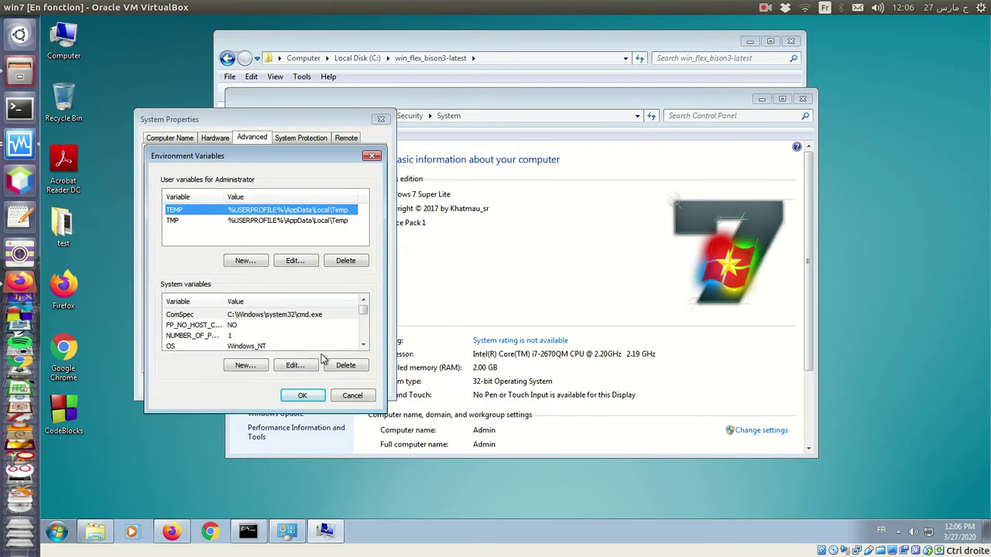
Append ;C:\win_flex_bison3-latest to the Path system variable, accept the change and close the system settings windows.
click(363, 346)
click(363, 346)
click(363, 346)
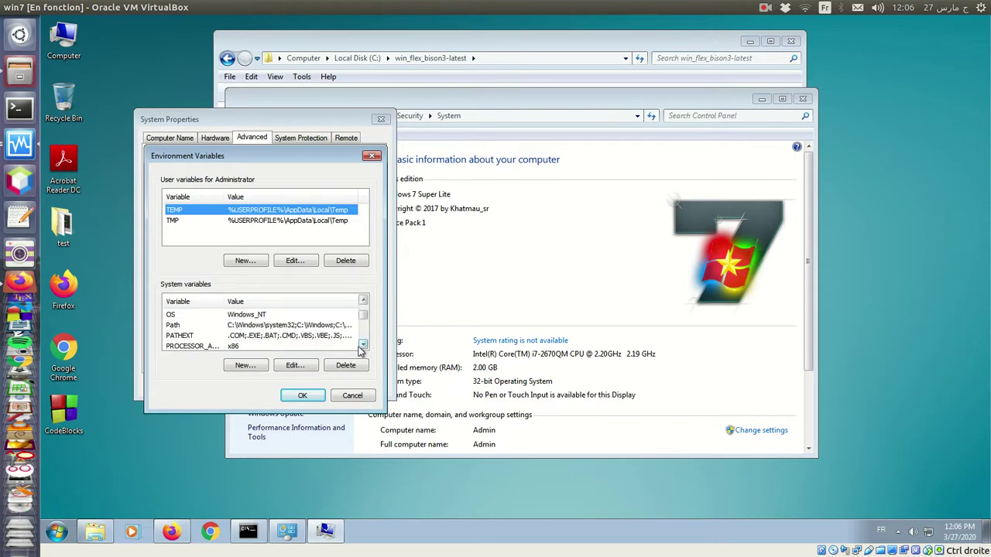
click(178, 329)
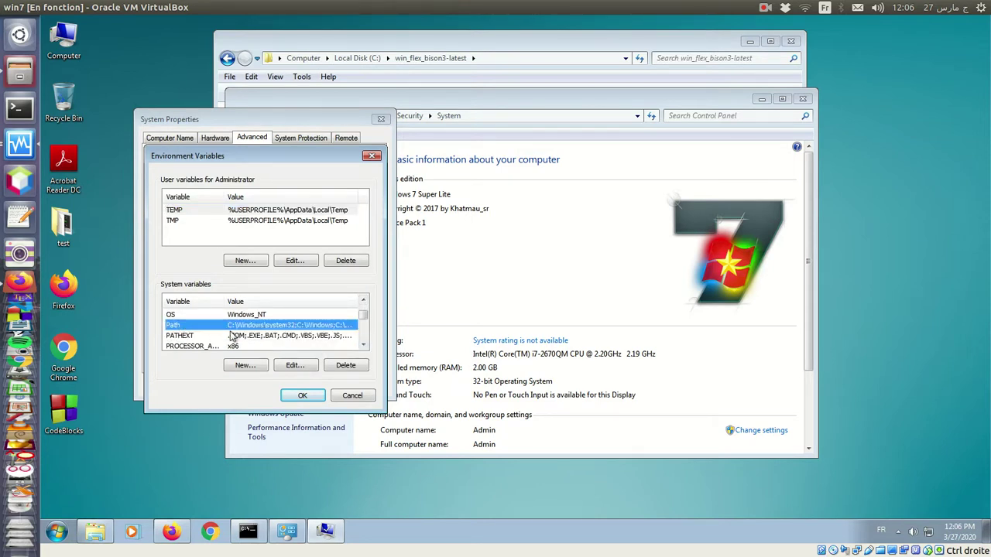
click(294, 364)
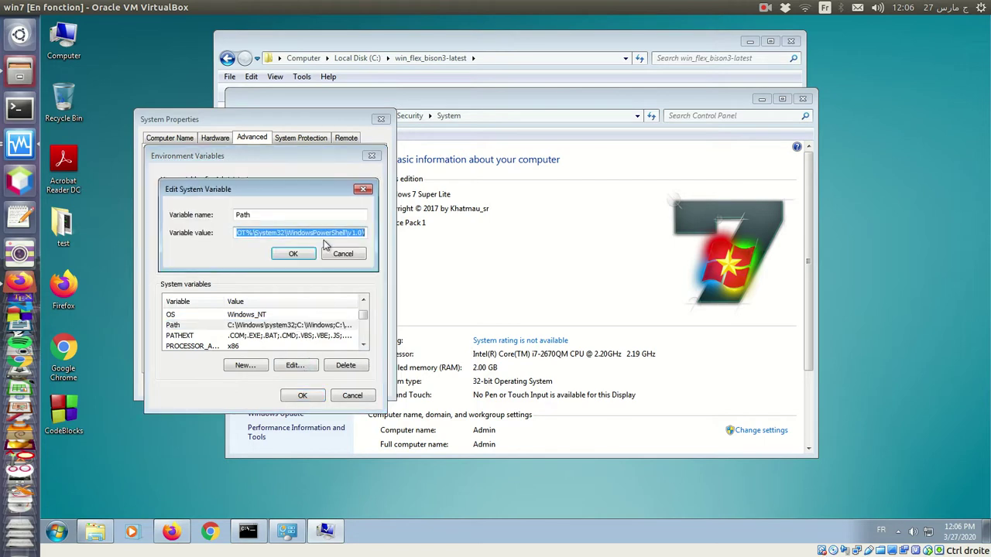
click(365, 233)
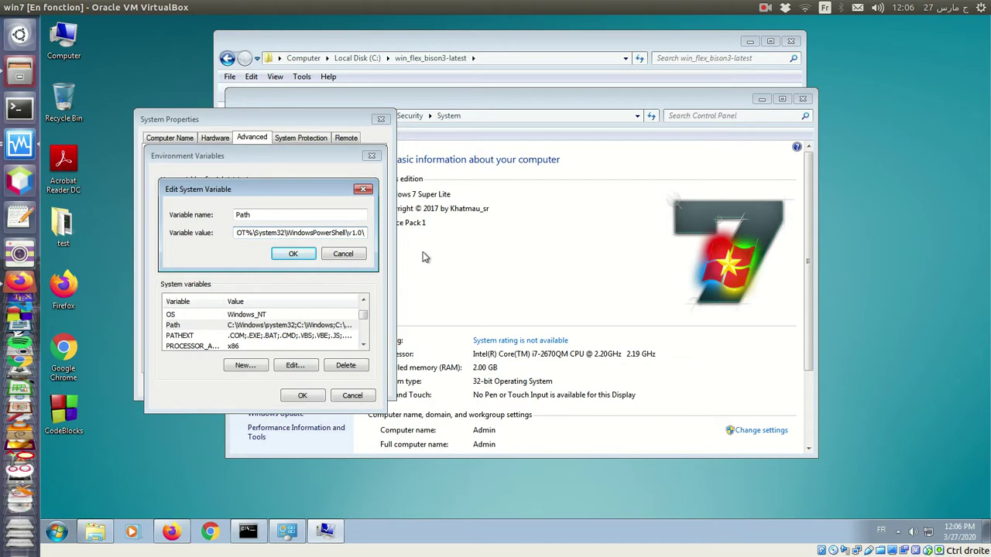
text(;)
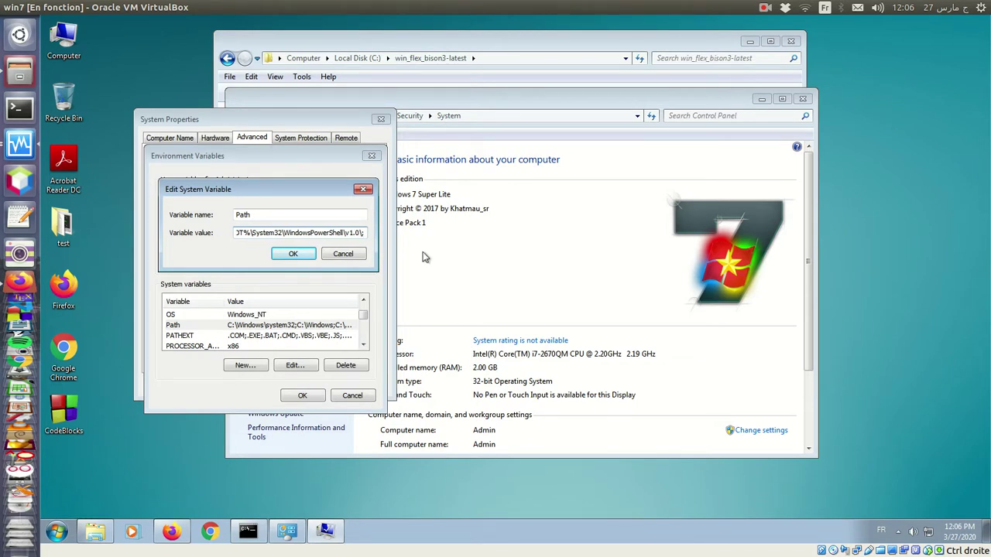
right_click(368, 240)
click(396, 286)
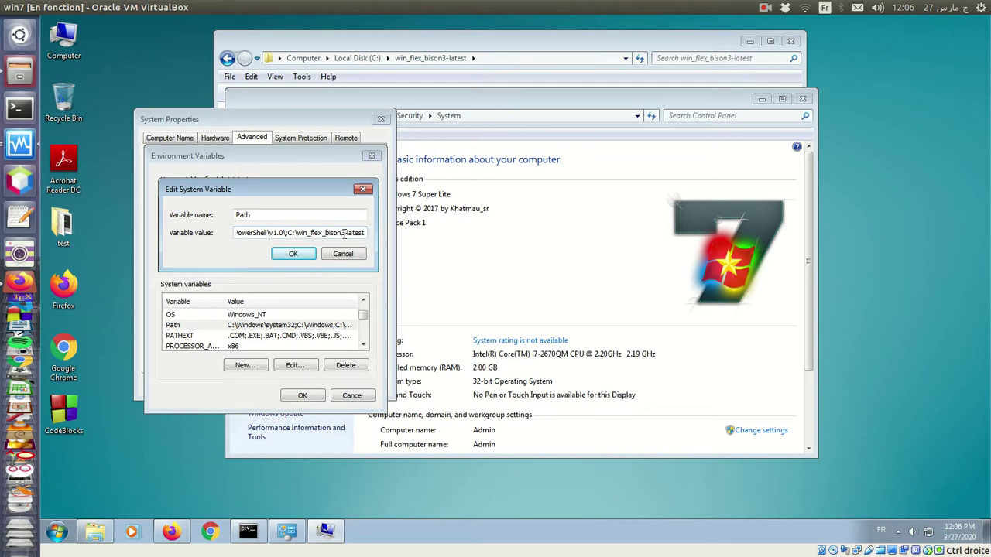
click(295, 256)
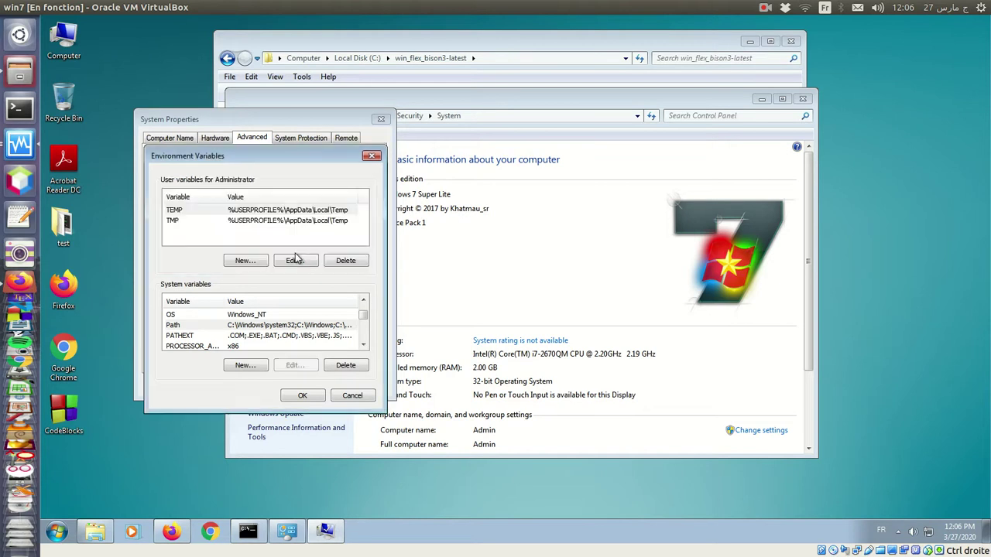
click(302, 395)
click(261, 382)
click(803, 99)
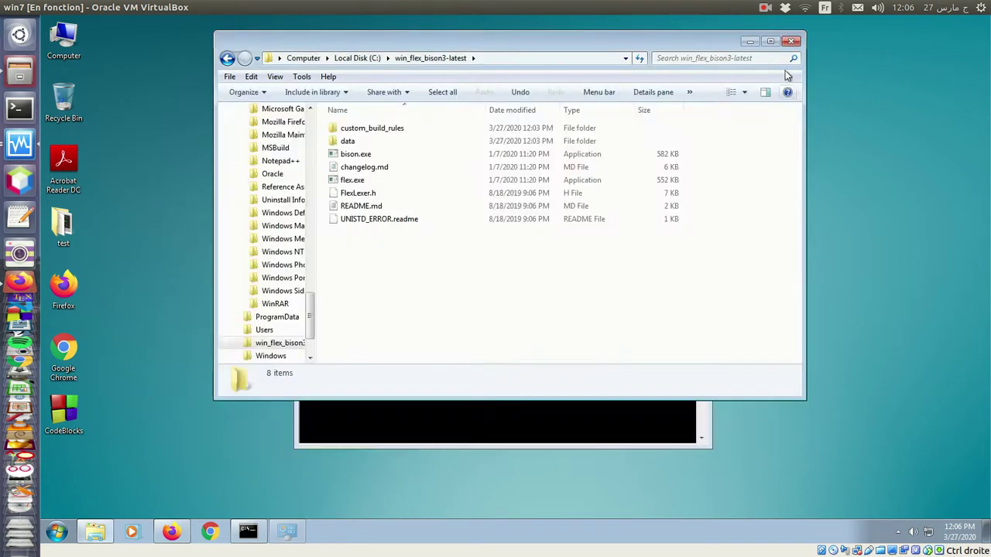
Close the old Command Prompt and open a new one, placed below the Explorer file list.
click(514, 422)
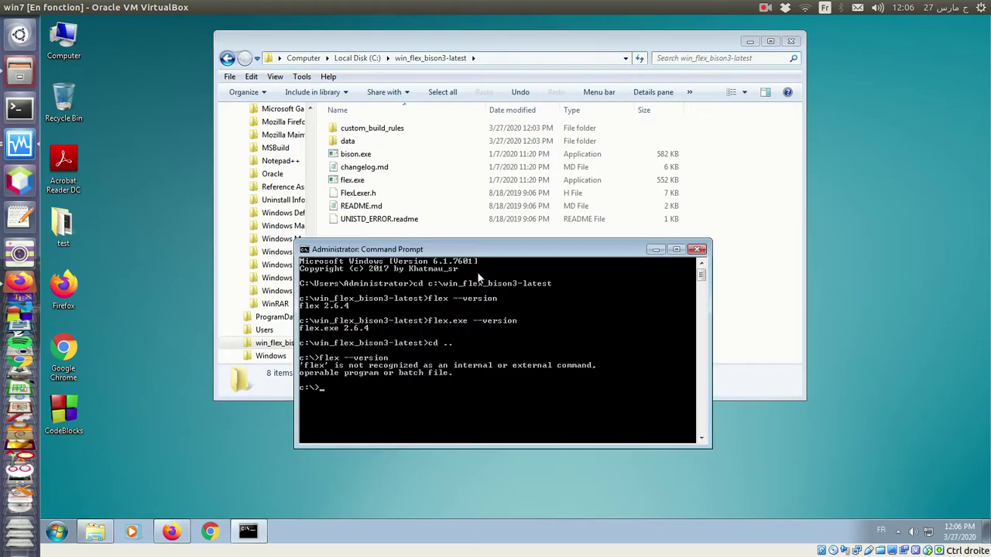
drag(481, 247, 531, 237)
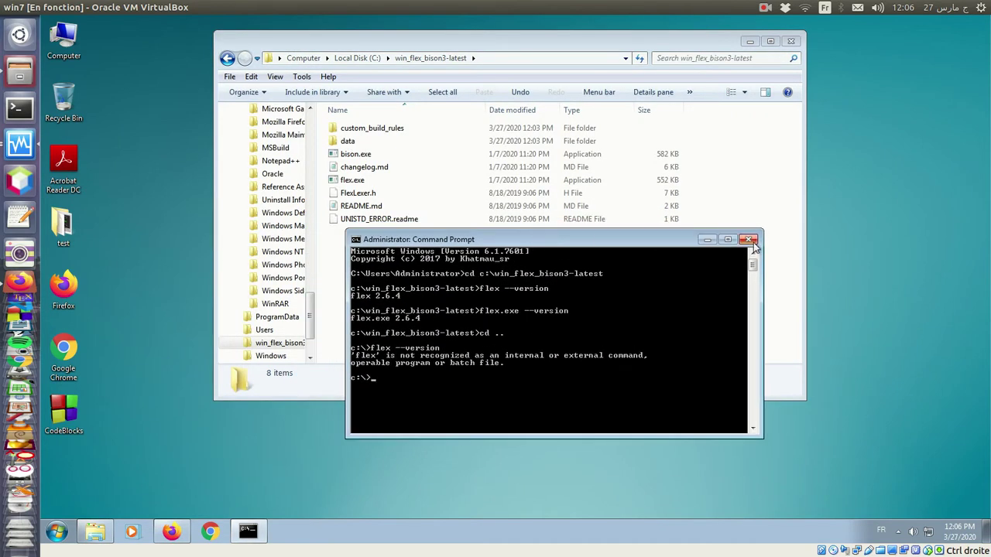
click(749, 240)
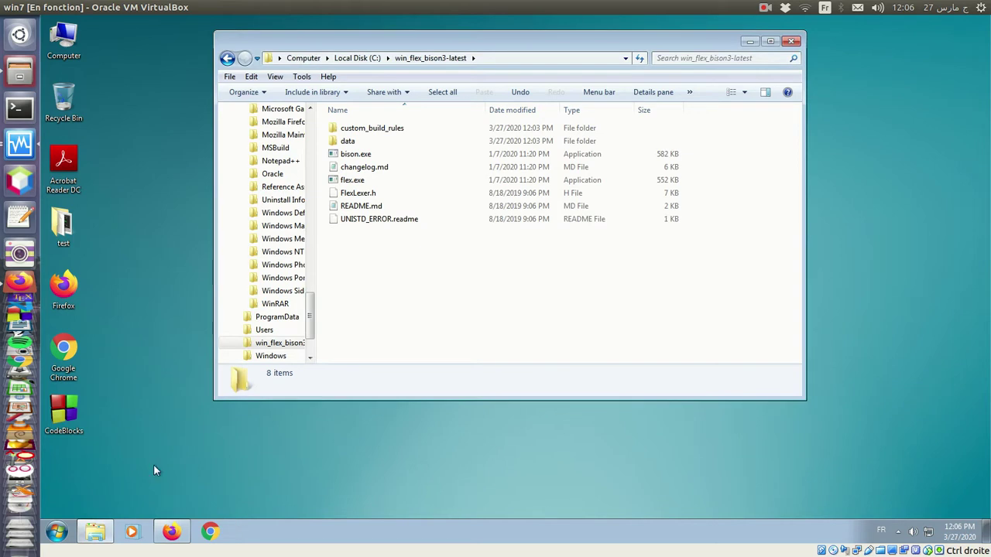
click(58, 531)
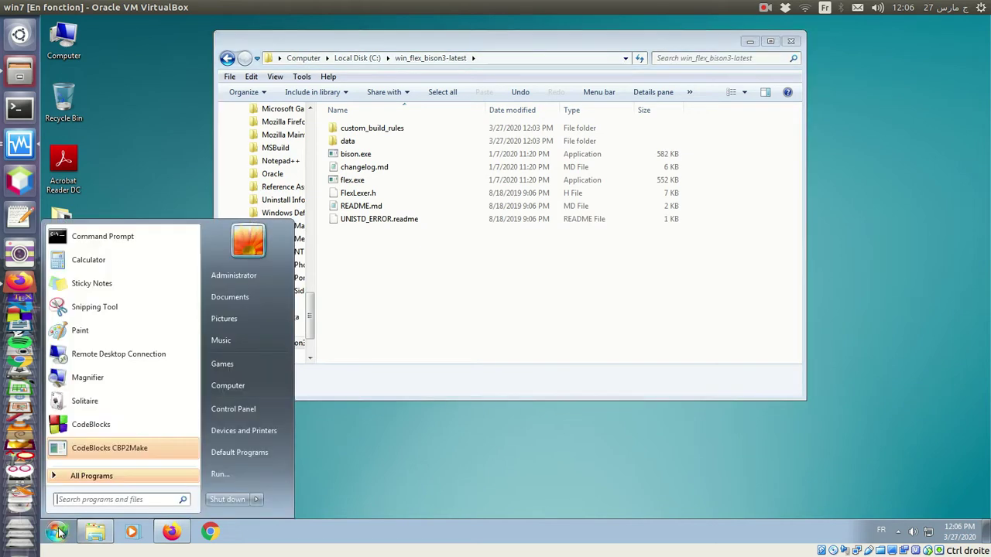
click(99, 236)
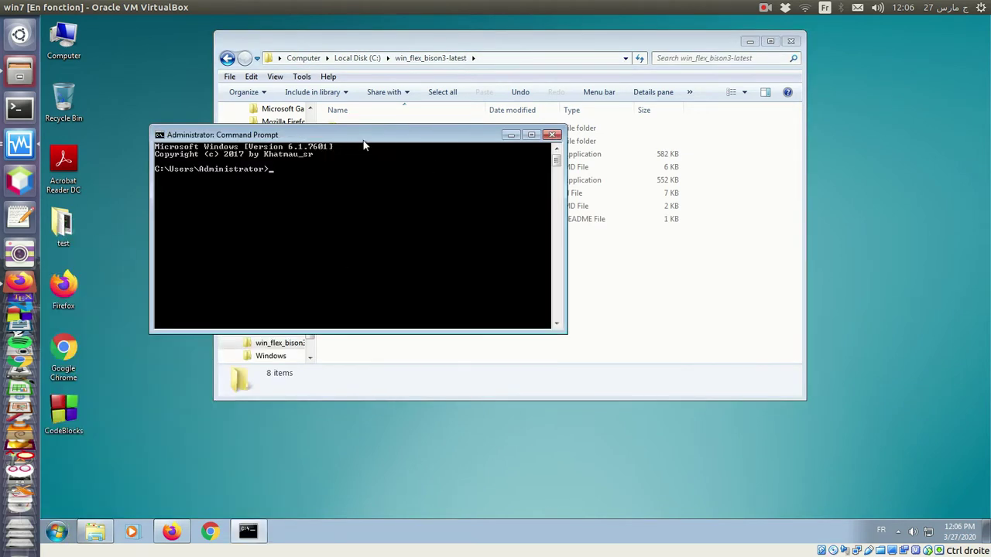
drag(359, 135, 481, 301)
Check both tools from the user directory by running flex --version and bison --version.
text(flex --version)
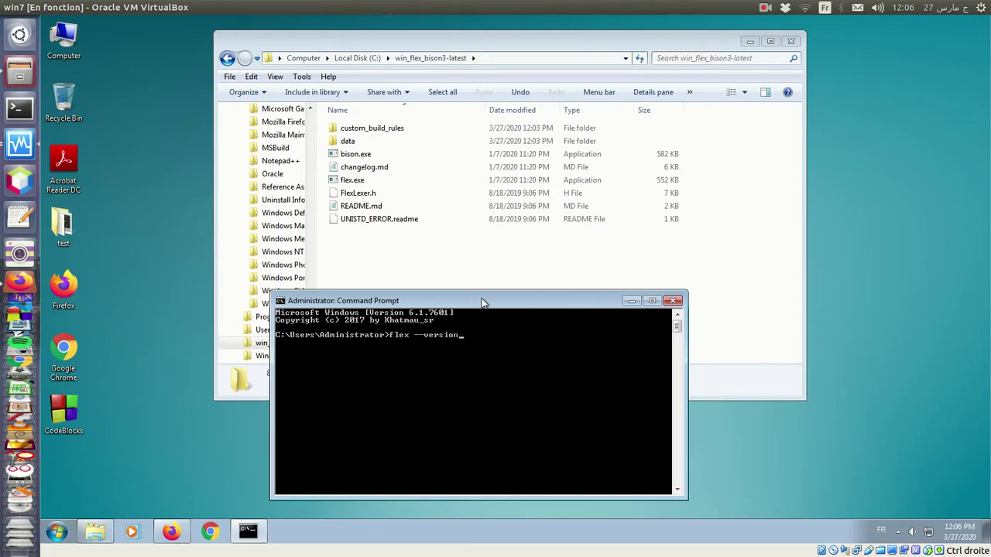
key(Return)
text(bison --version)
key(Return)
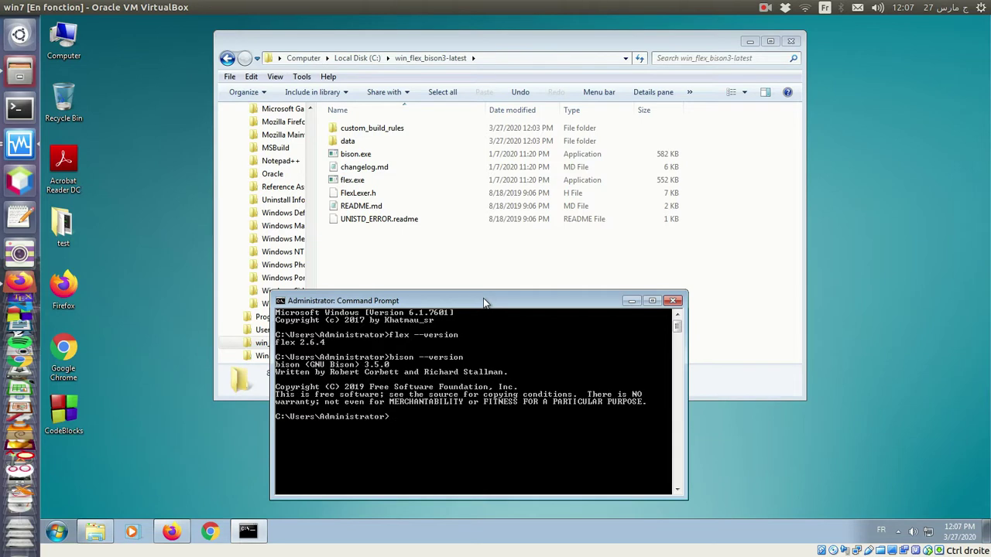
drag(483, 299, 486, 251)
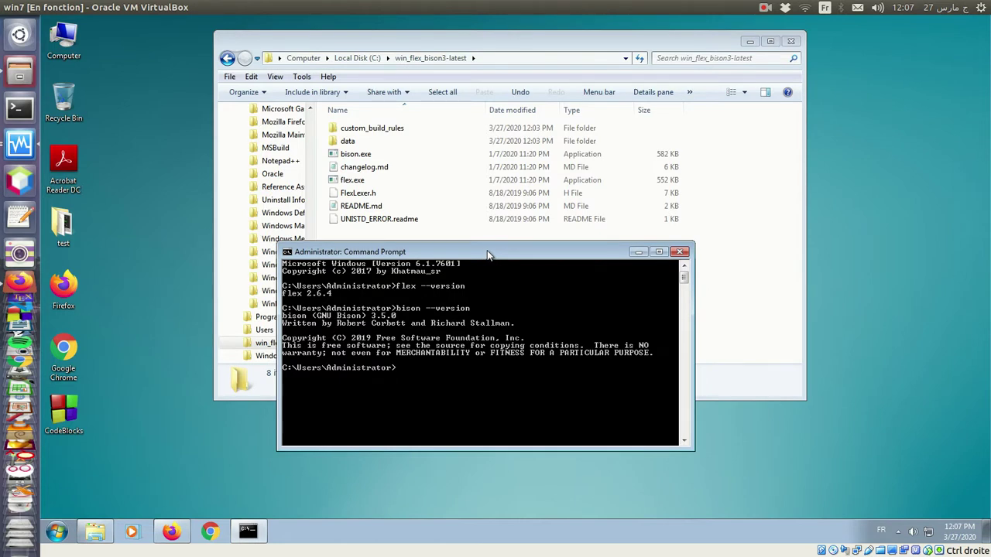
Switch to Firefox and search Google for "code blocks" in a new tab.
click(174, 532)
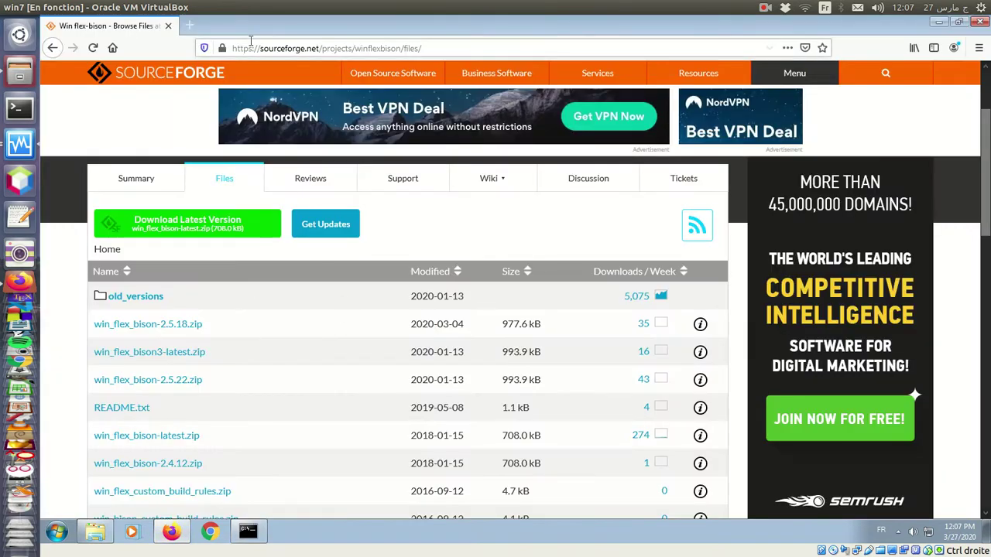
click(187, 25)
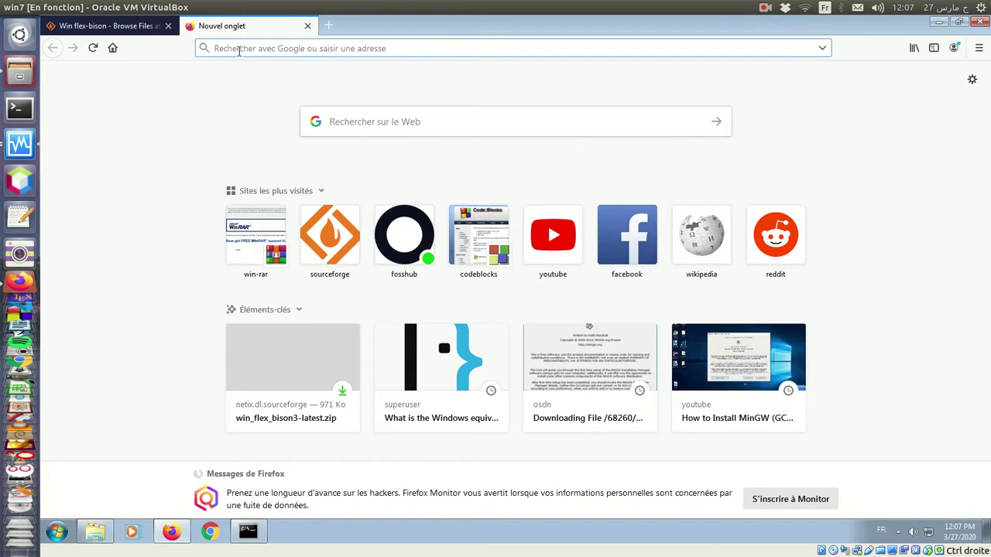
text(code blocks)
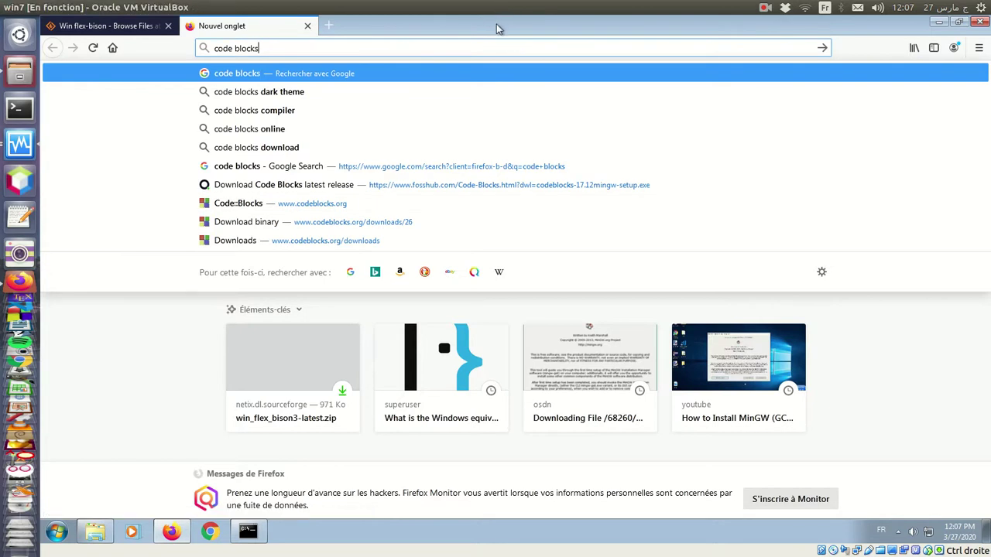
key(Return)
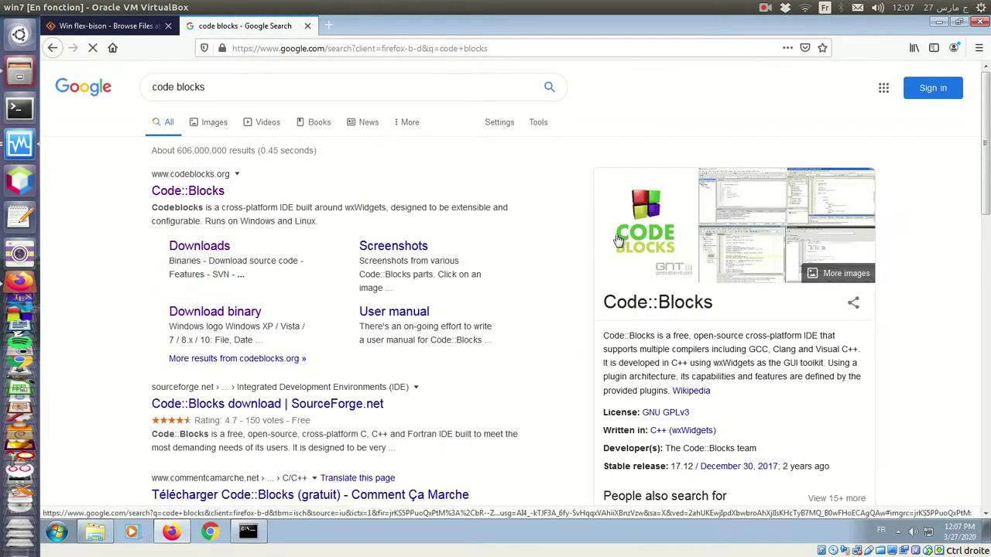
Go to the Code::Blocks website and open its binary release download page.
click(192, 192)
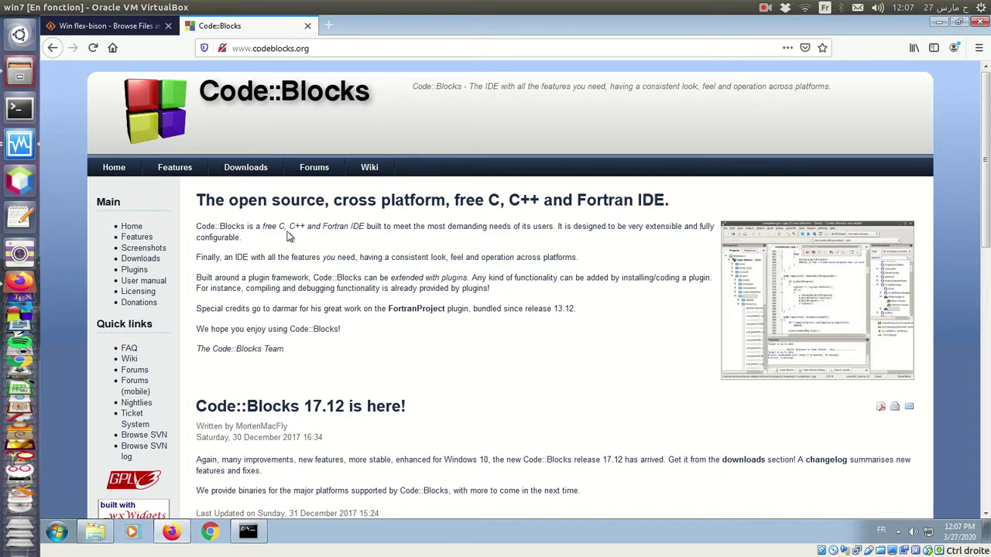
click(238, 170)
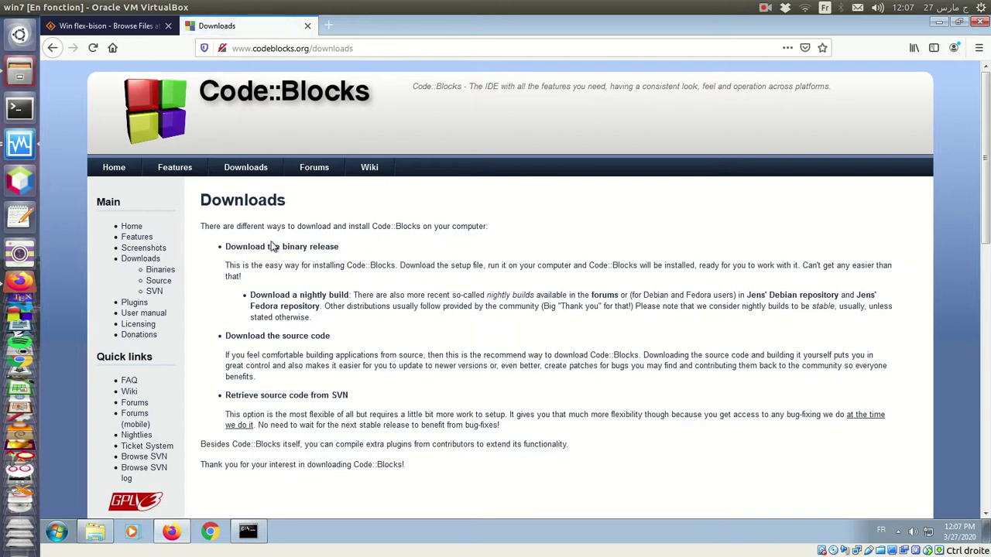
click(316, 249)
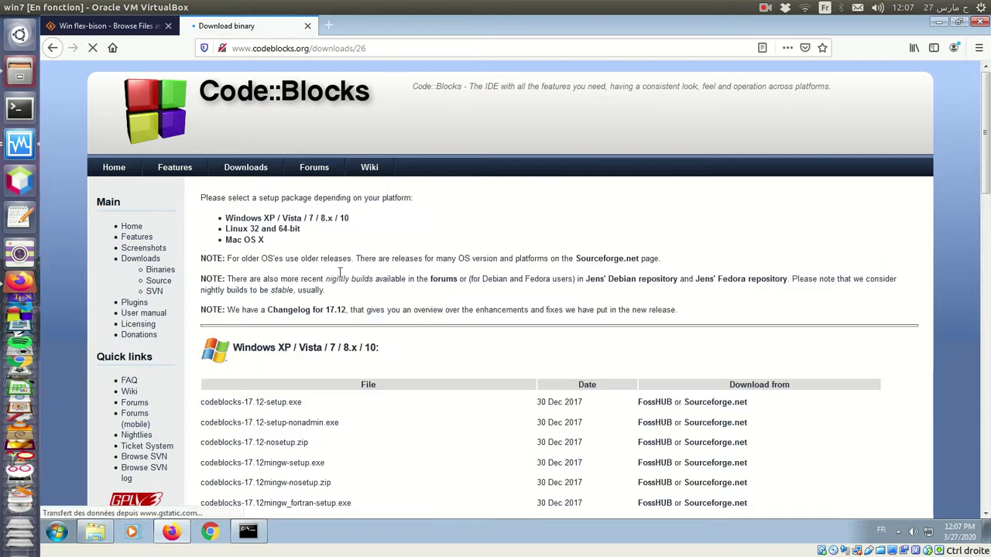
Request codeblocks-17.12mingw-setup.exe from FossHUB in the Windows download list, and cancel the save prompt.
scroll(331, 211, down, 5)
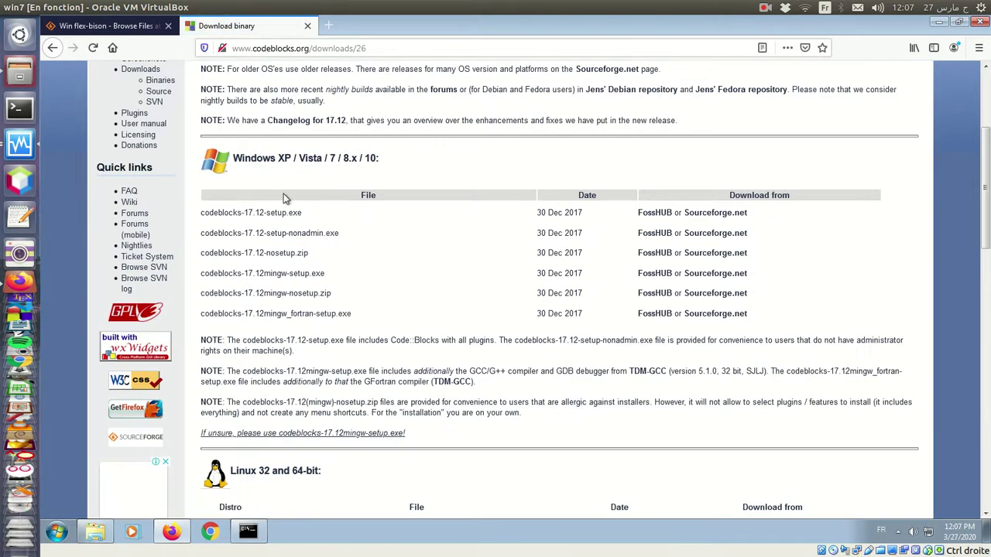
triple_click(278, 273)
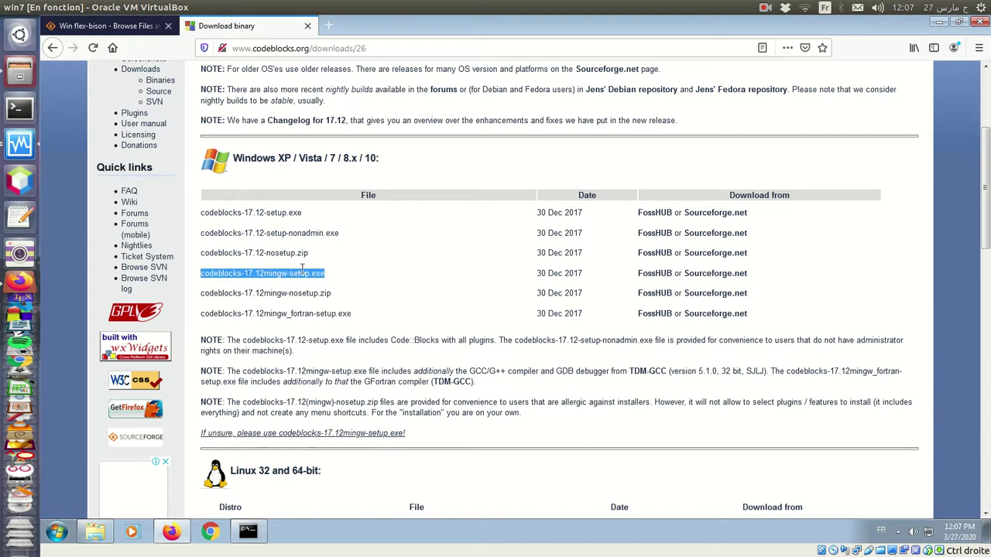
double_click(220, 273)
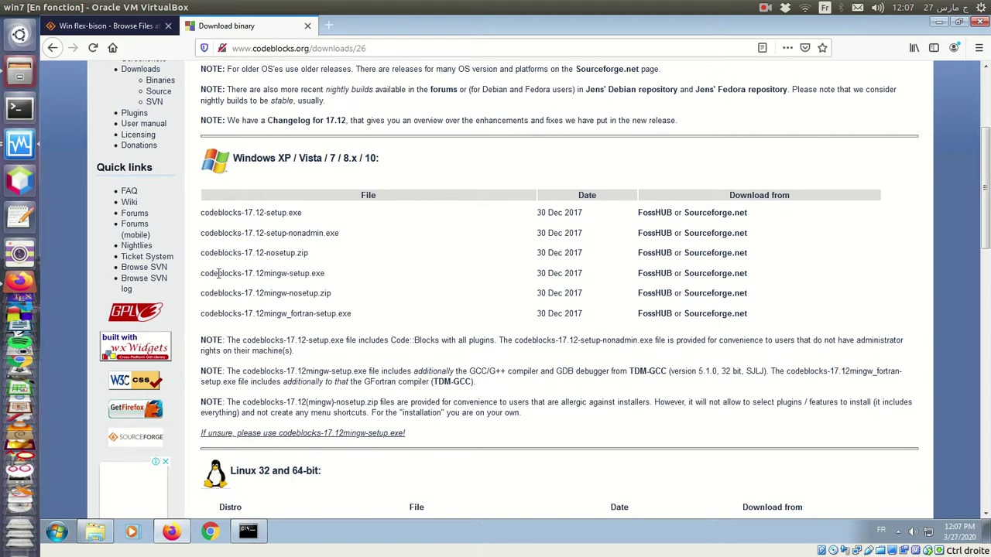
double_click(266, 273)
click(325, 281)
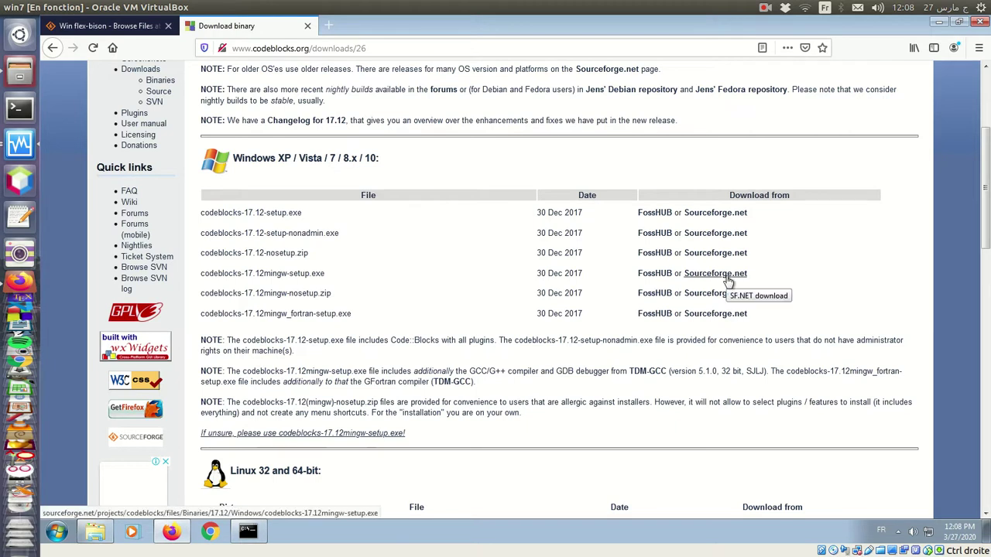
click(655, 275)
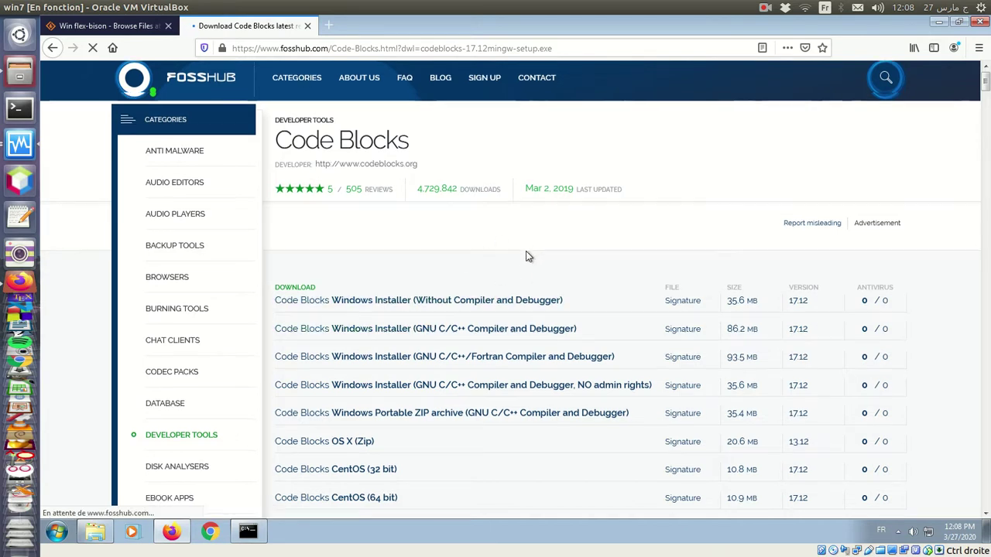
scroll(522, 256, down, 3)
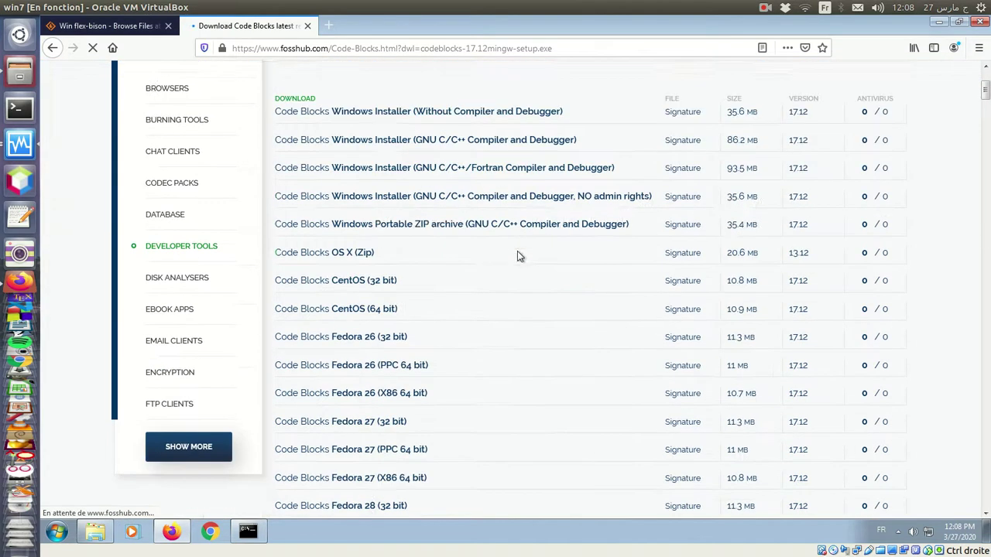
scroll(541, 255, up, 5)
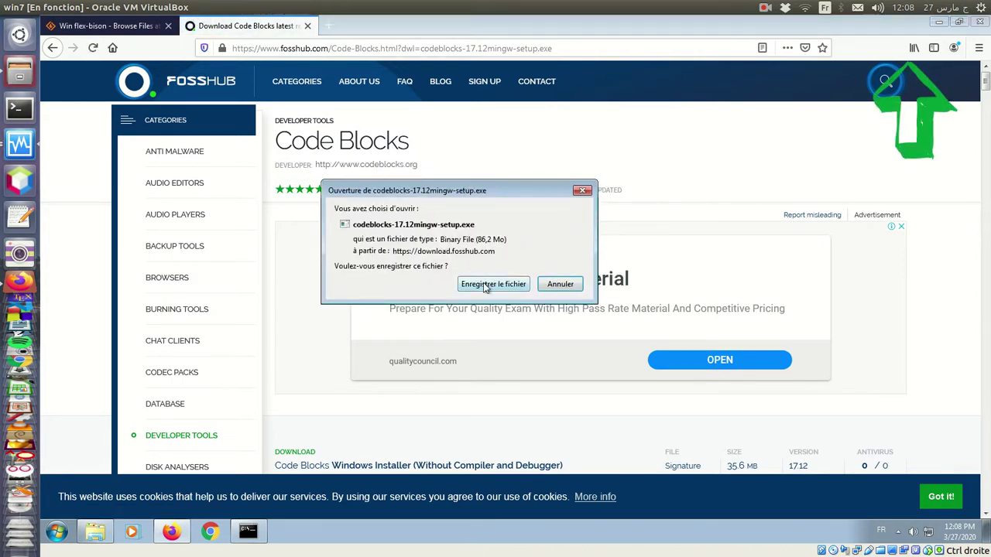
click(559, 285)
Minimize Firefox and locate the existing codeblocks-17.12mingw-setup.exe installer in Explorer's Downloads folder.
click(941, 23)
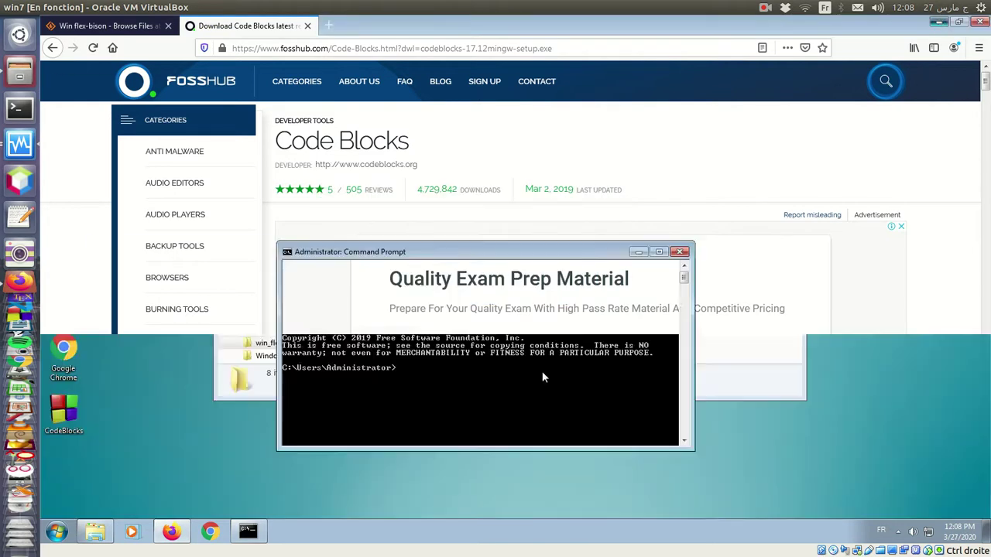
click(95, 531)
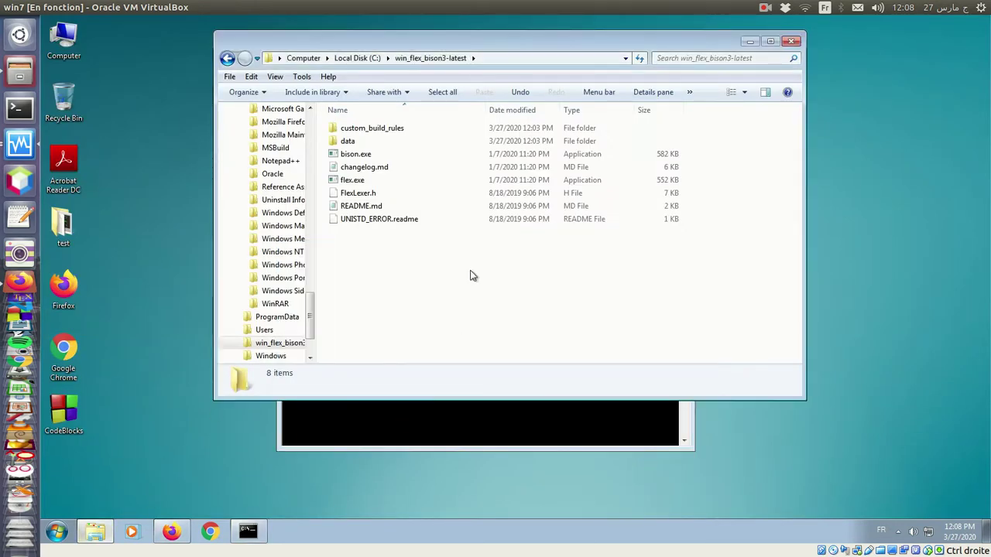
drag(312, 315, 311, 124)
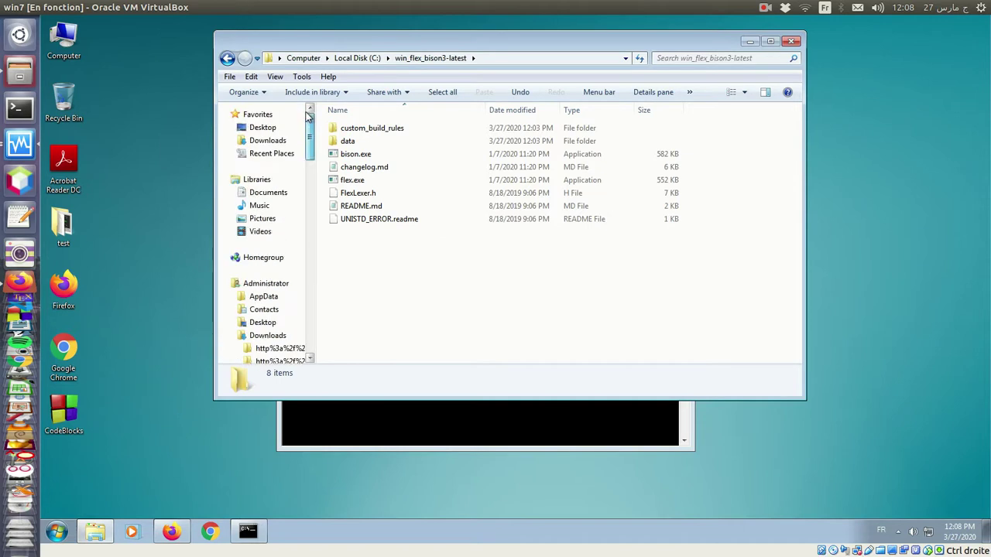
click(255, 142)
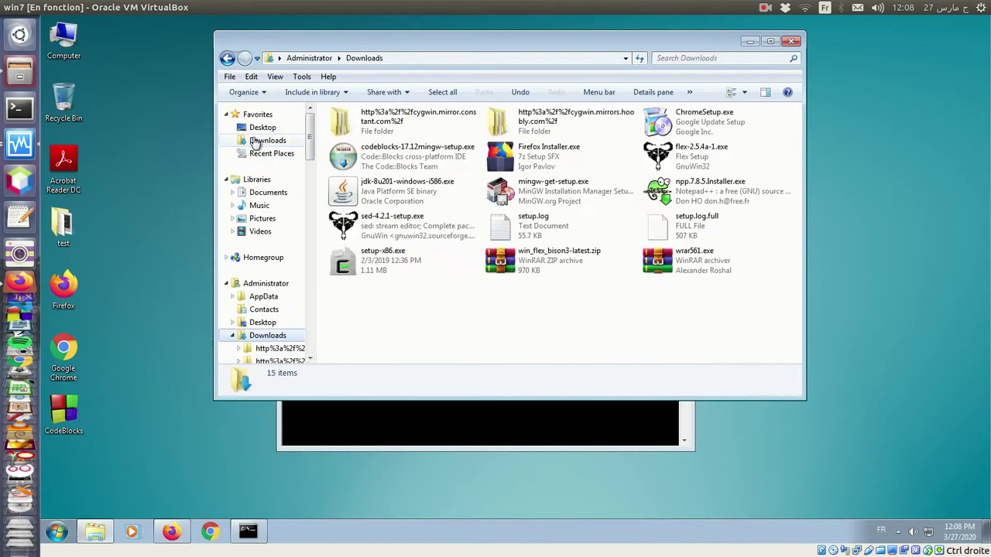
click(411, 167)
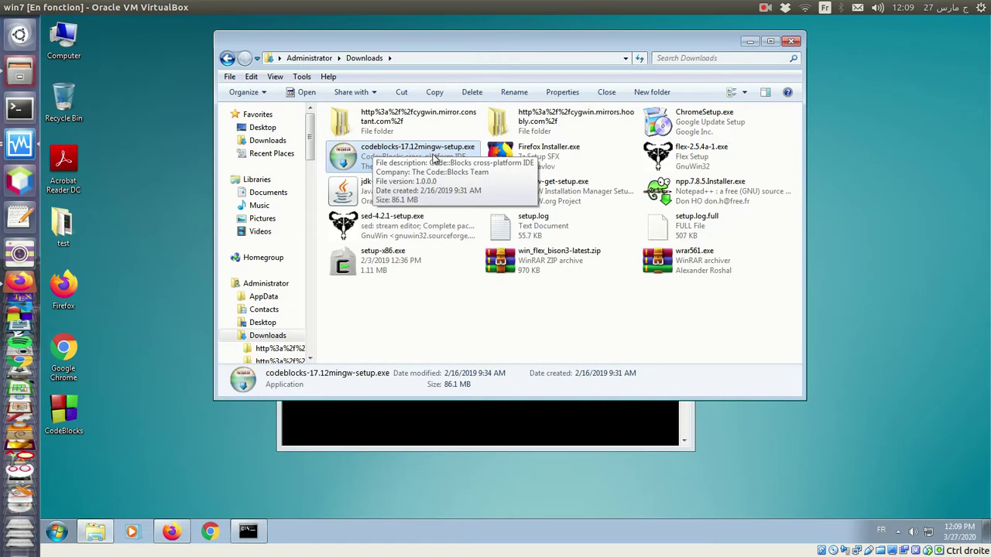
click(411, 328)
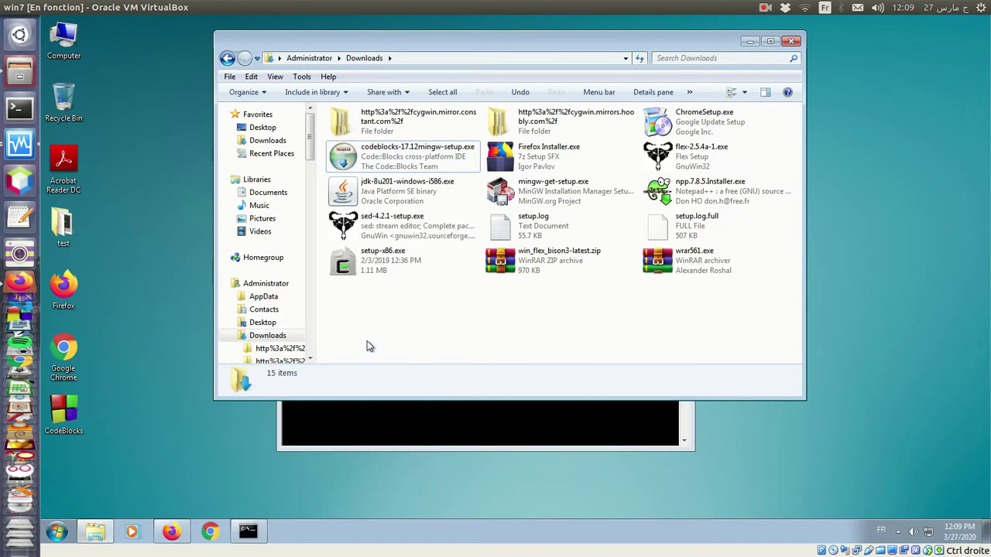
Launch Code::Blocks and show the toolchain executables in the global compiler settings for GNU GCC Compiler.
double_click(63, 414)
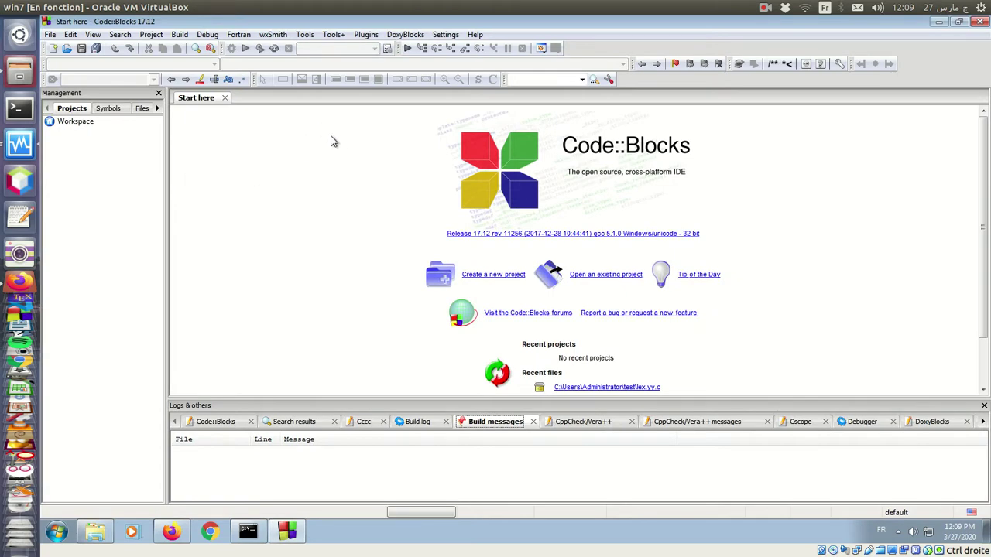
click(448, 39)
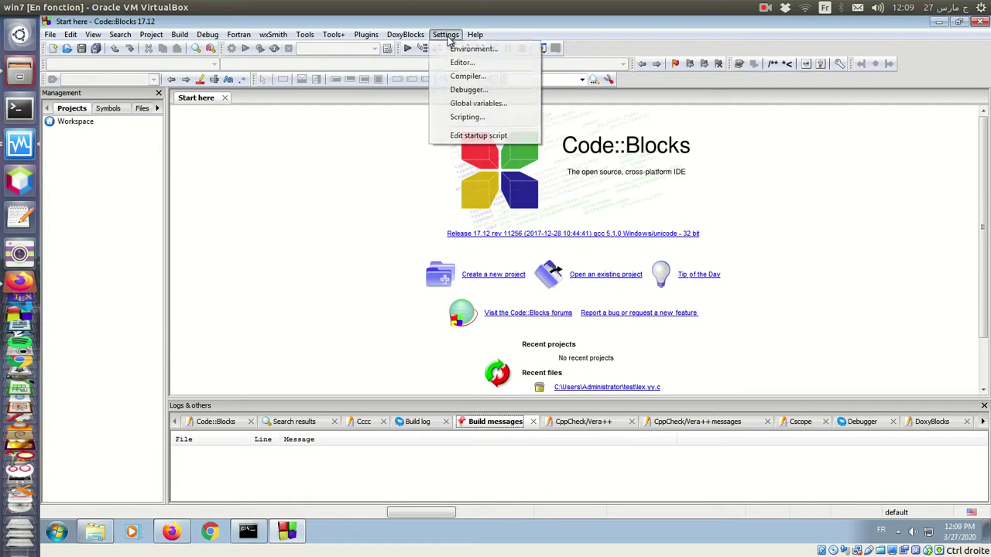
click(467, 77)
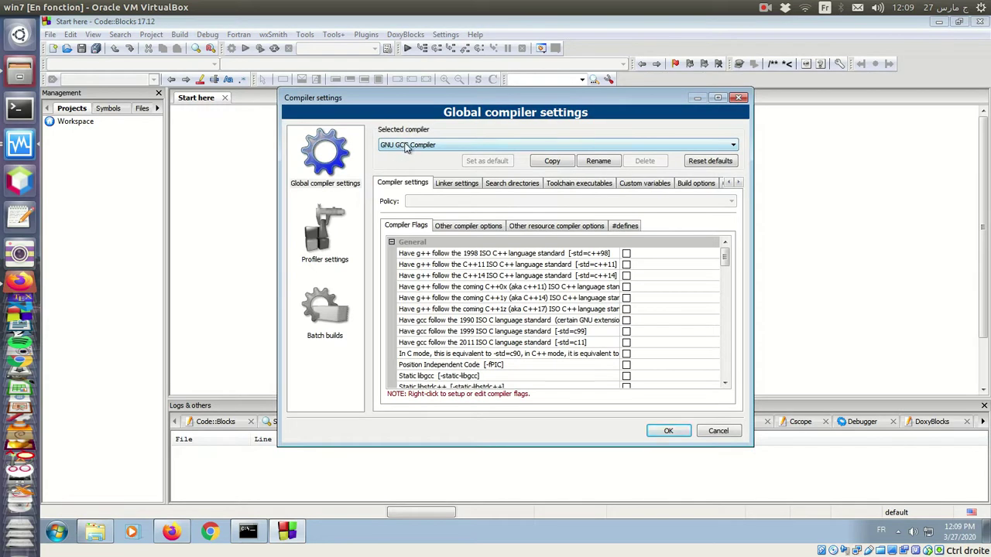
click(576, 186)
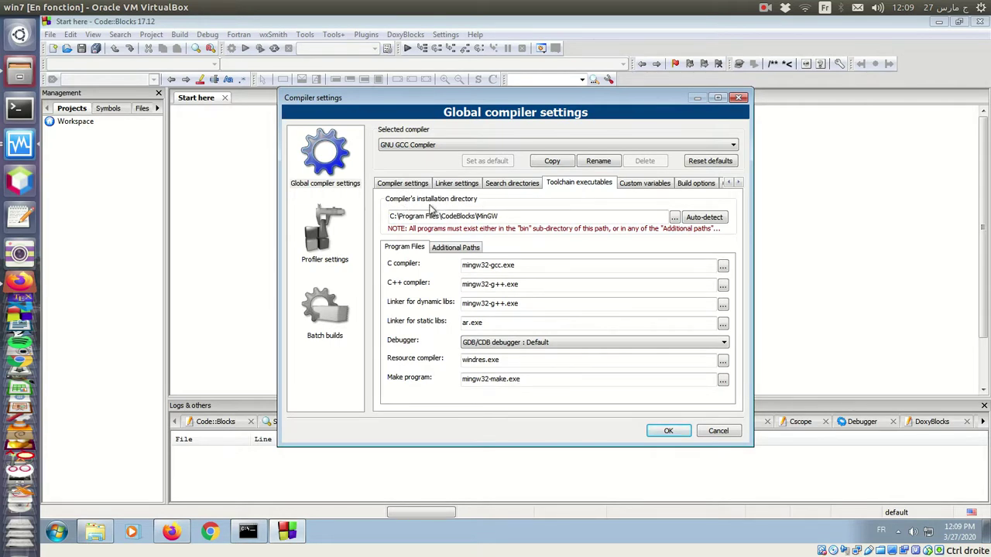
Copy the compiler's installation directory path, cancel the compiler settings and close Code::Blocks.
drag(503, 217, 387, 217)
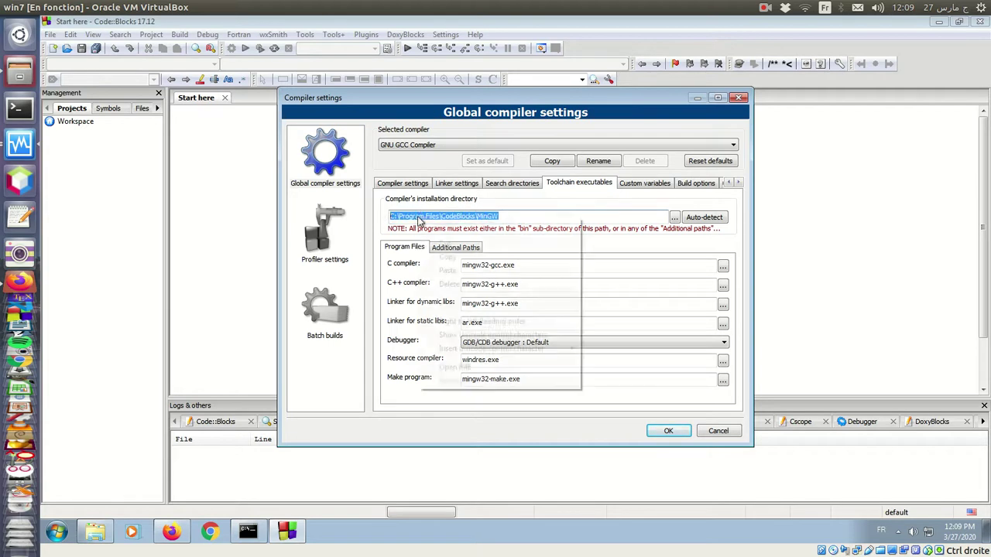
right_click(416, 217)
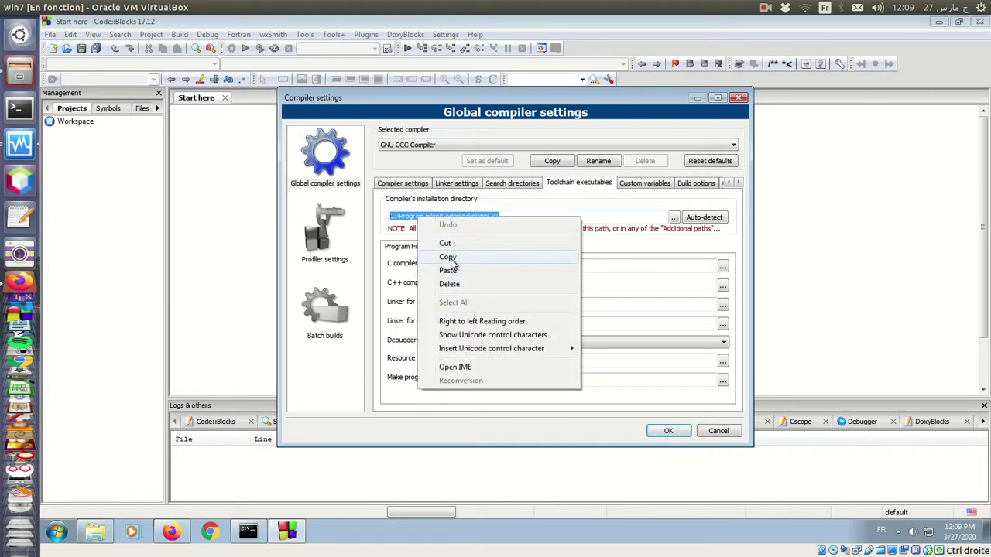
click(448, 258)
click(718, 431)
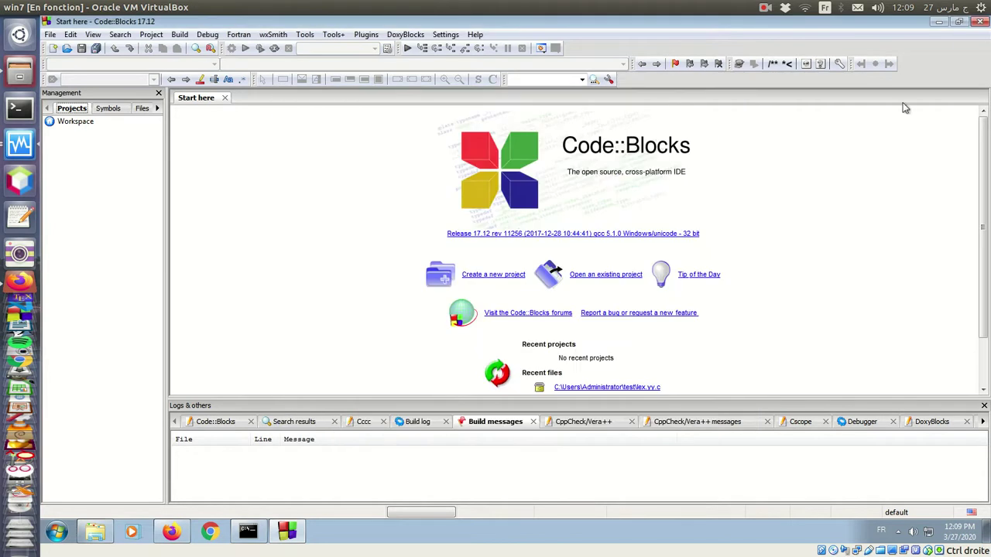
click(981, 22)
Switch to Explorer and go to the copied folder path C:\Program Files\CodeBlocks\MinGW.
click(92, 541)
click(426, 61)
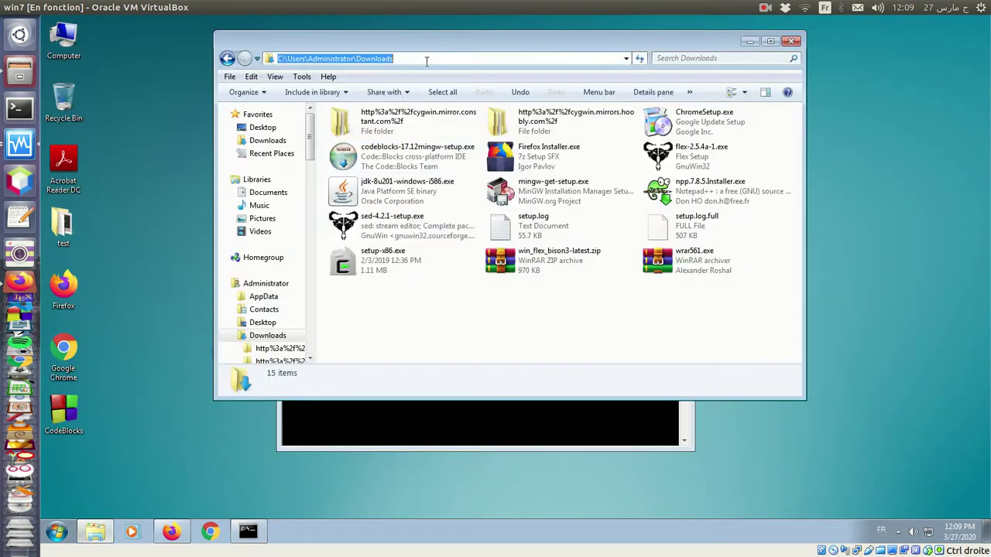
key(ctrl+v)
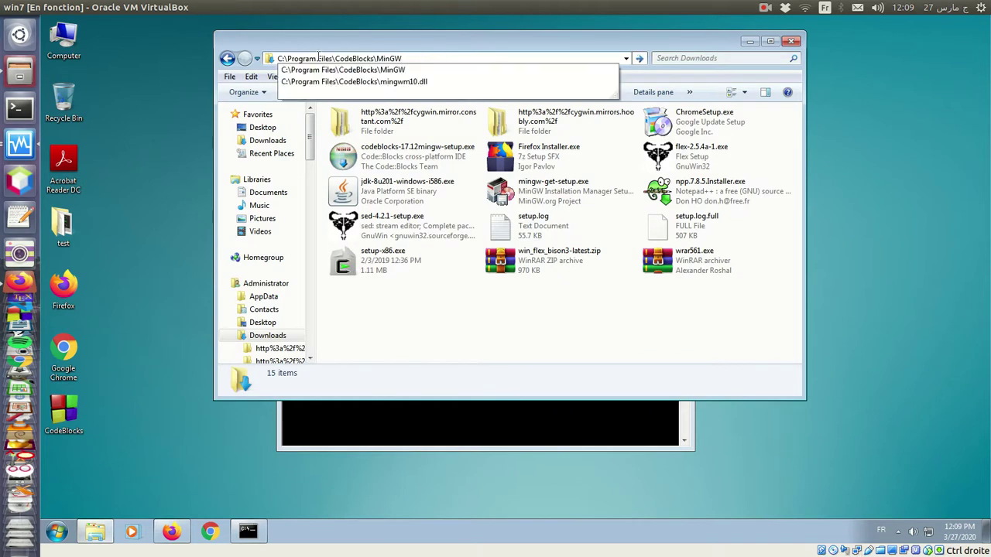
key(Return)
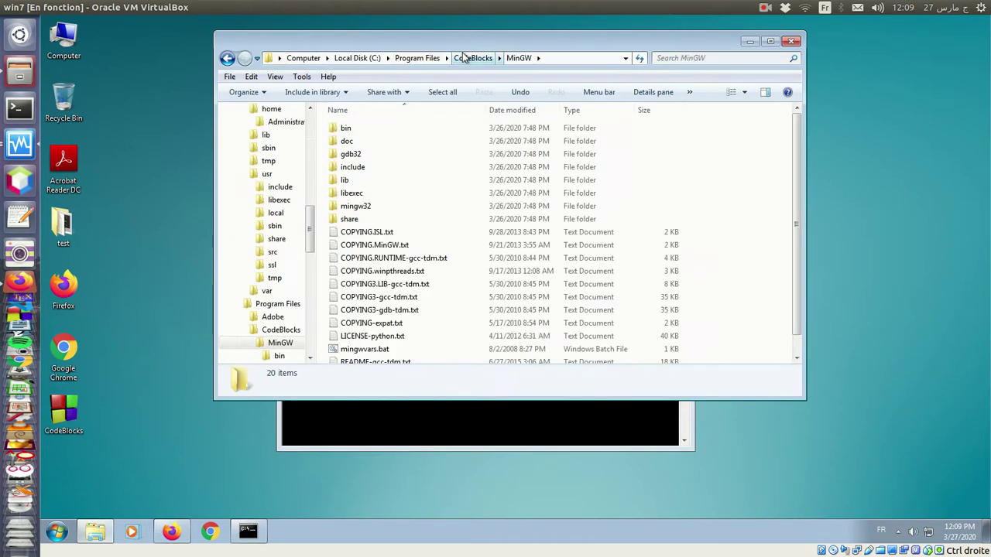
Open the bin folder inside MinGW and select gcc.exe.
scroll(673, 203, down, 1)
scroll(402, 263, up, 1)
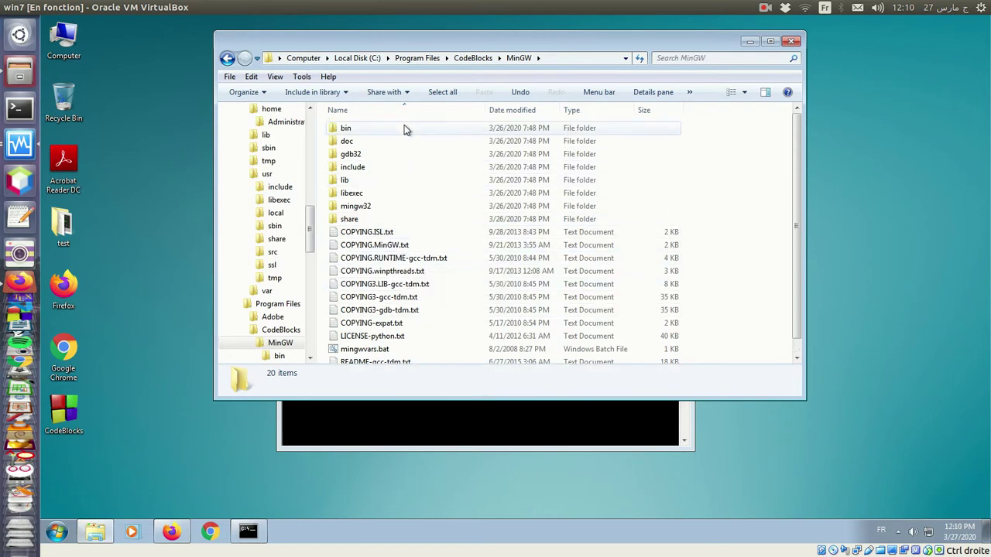
mouse_move(368, 133)
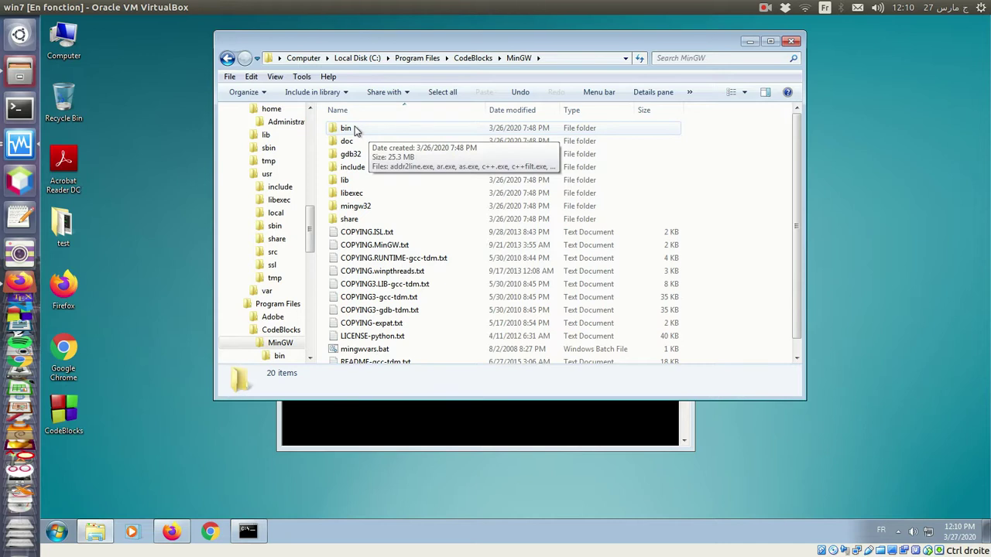
double_click(355, 129)
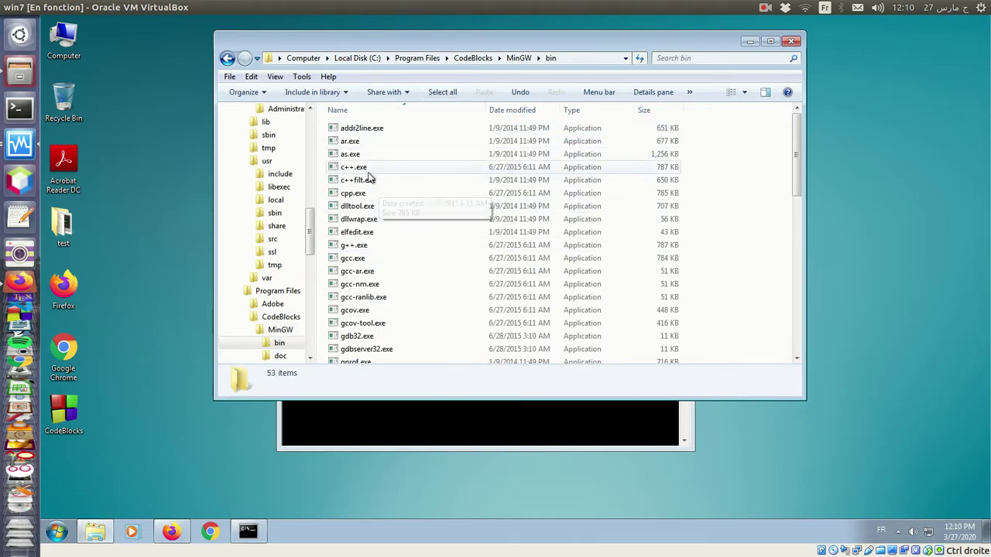
click(348, 262)
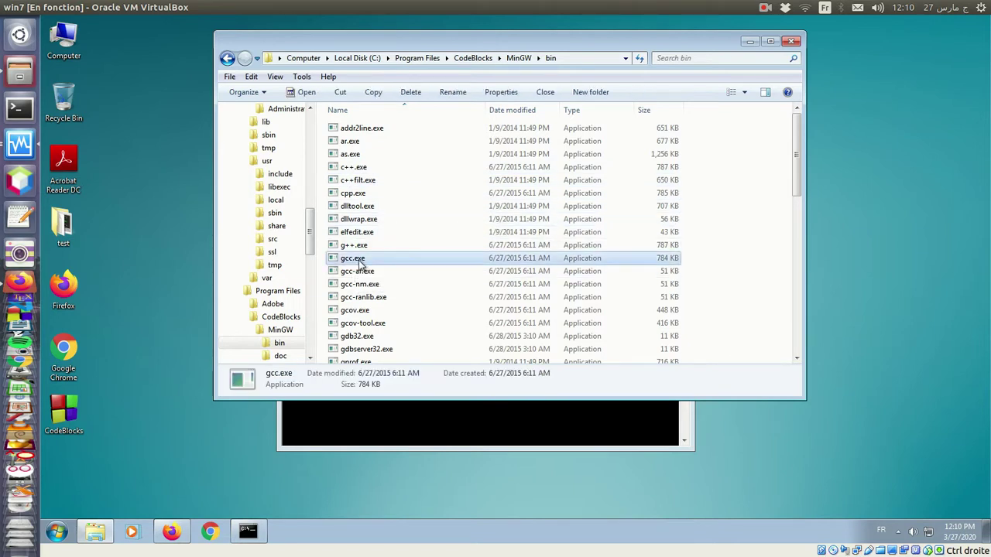
Copy the full folder path C:\Program Files\CodeBlocks\MinGW\bin from Explorer.
click(572, 59)
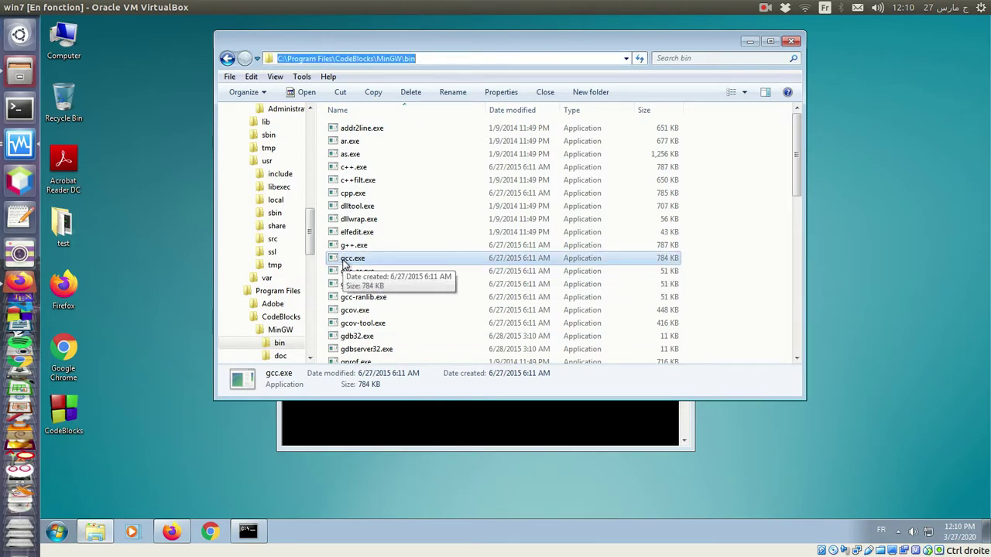
click(437, 58)
drag(434, 59, 245, 58)
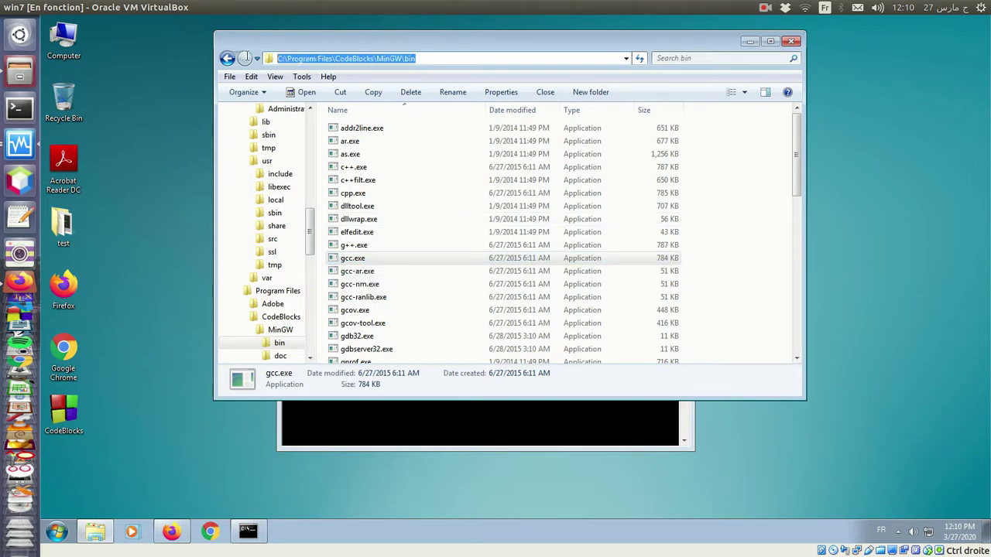
right_click(326, 59)
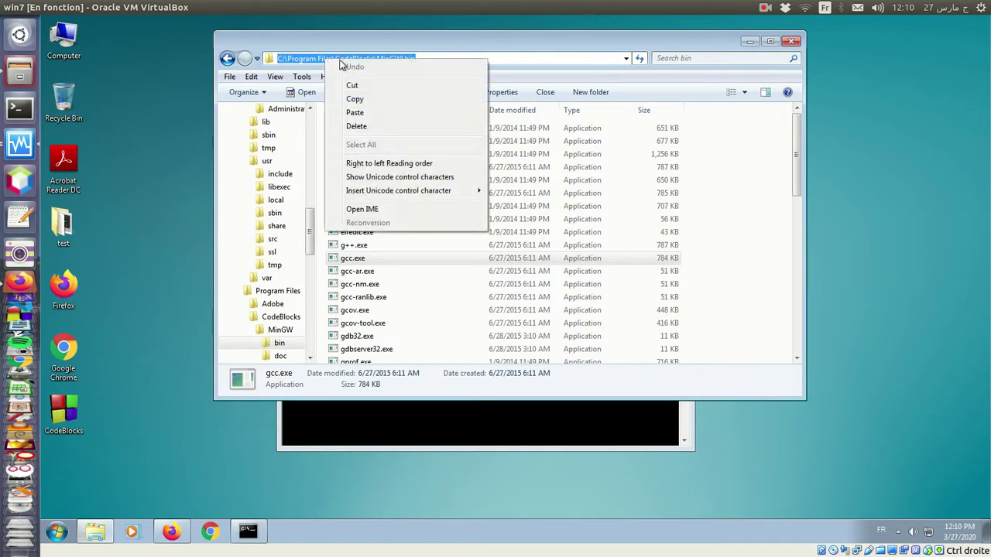
click(380, 101)
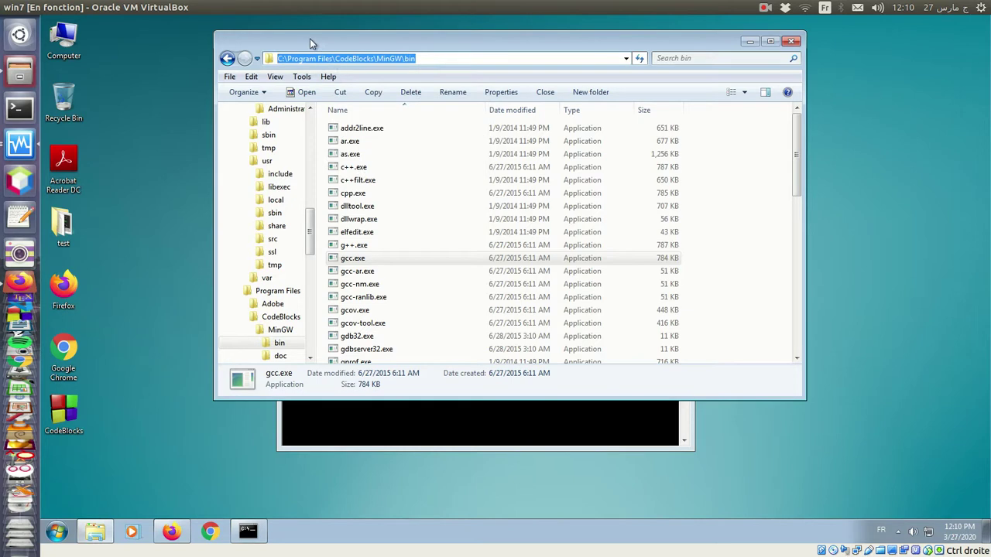
Open the Environment Variables dialog from the computer's advanced system settings.
drag(313, 39, 347, 42)
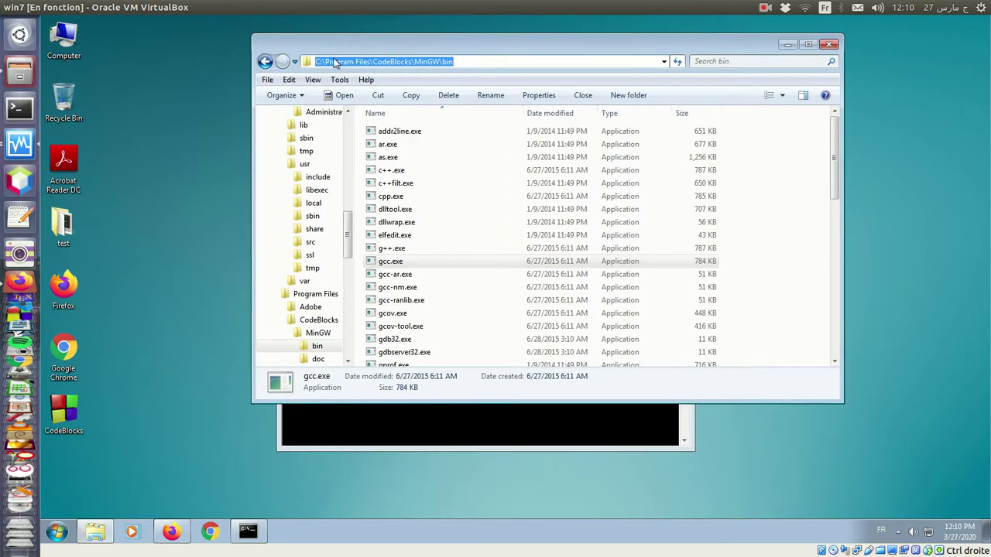
right_click(65, 46)
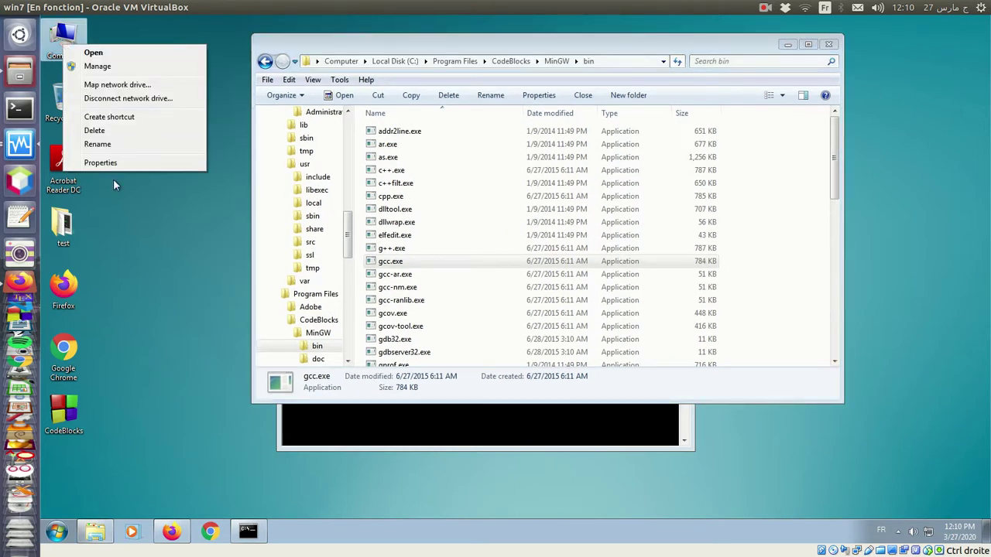
click(101, 163)
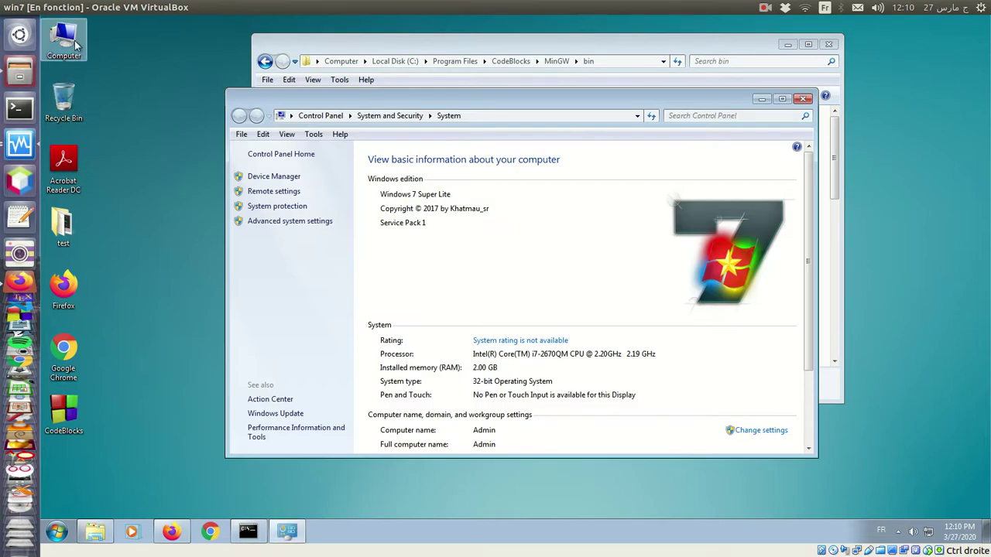
click(322, 224)
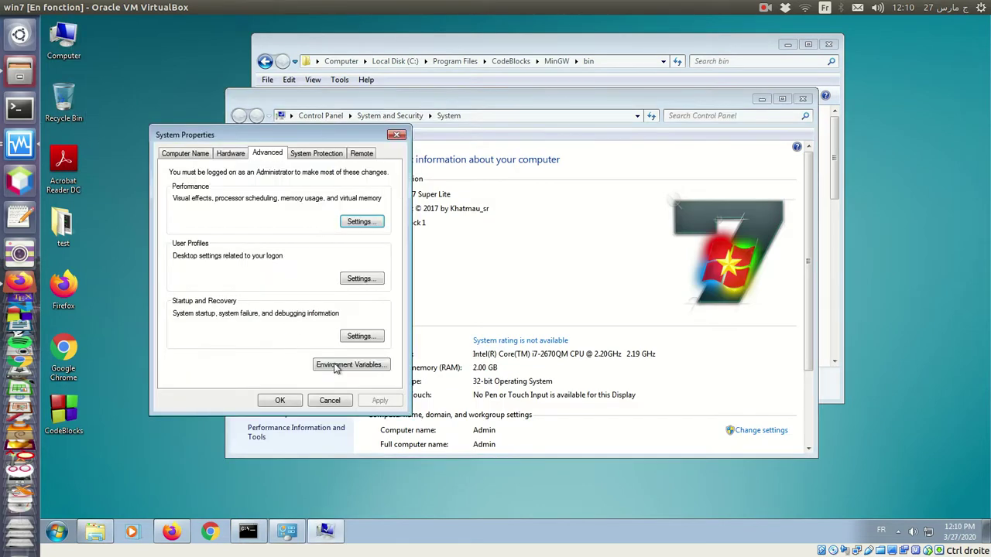
click(359, 370)
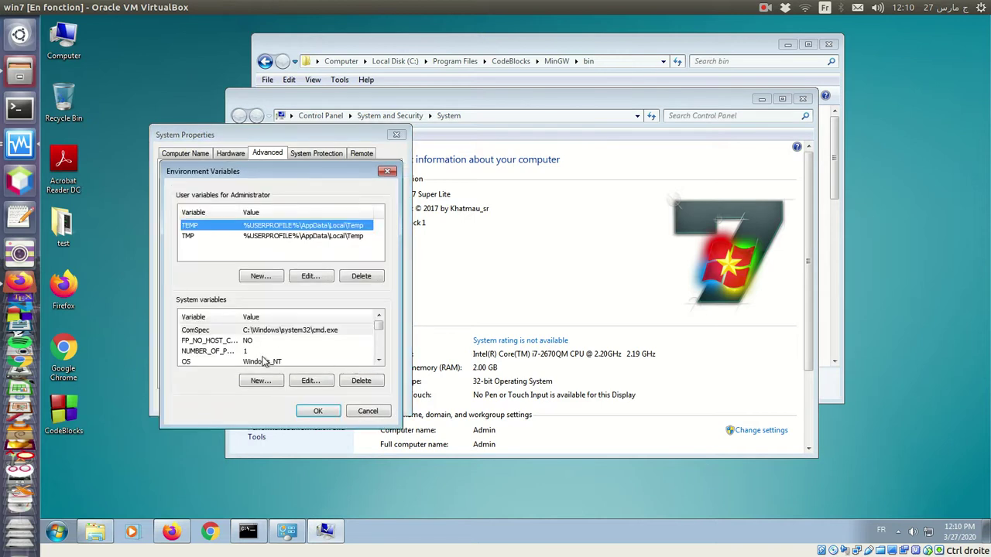
Append ;C:\Program Files\CodeBlocks\MinGW\bin to the Path system variable, then confirm and close the system windows.
click(209, 341)
scroll(209, 342, down, 1)
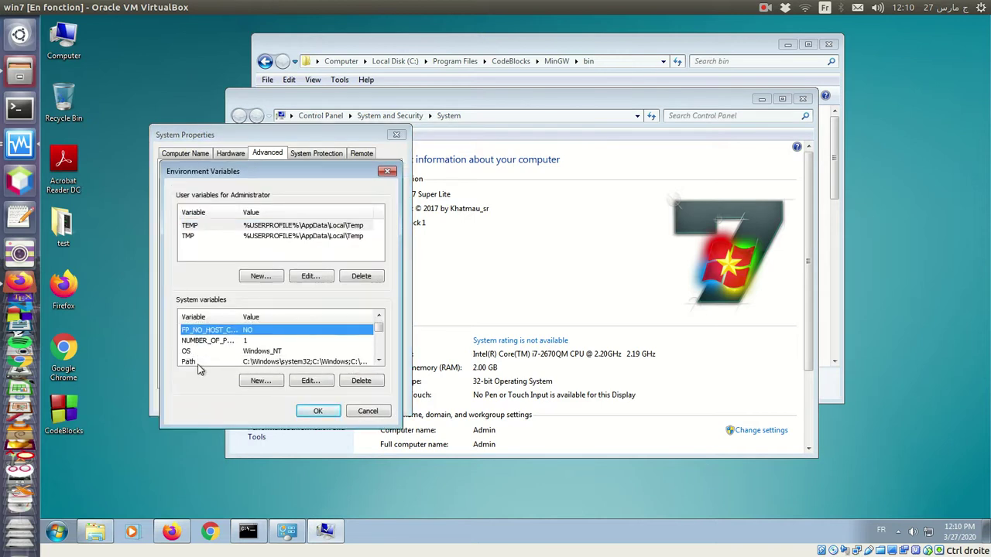
click(207, 352)
scroll(206, 352, down, 1)
double_click(205, 341)
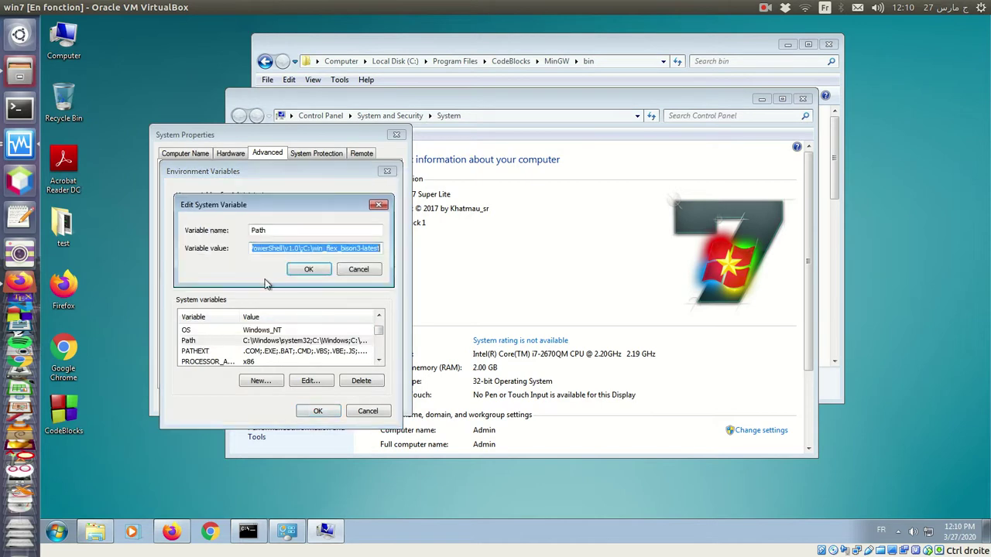
click(380, 249)
text(;)
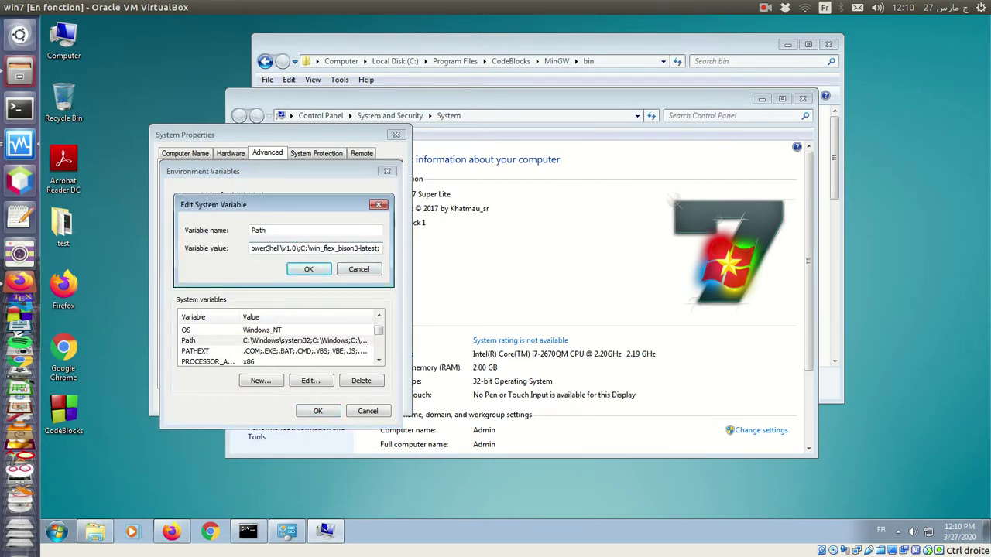
key(ctrl+v)
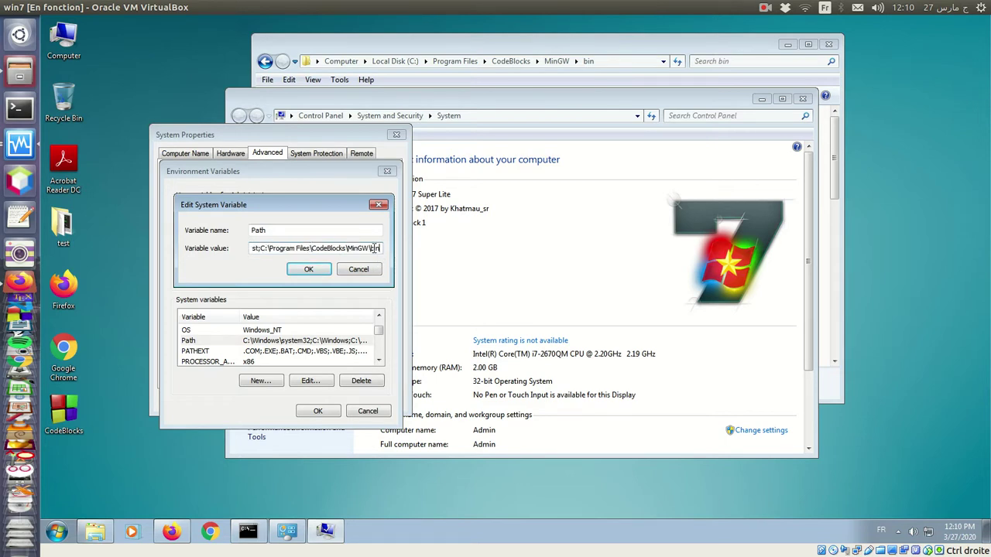
click(317, 270)
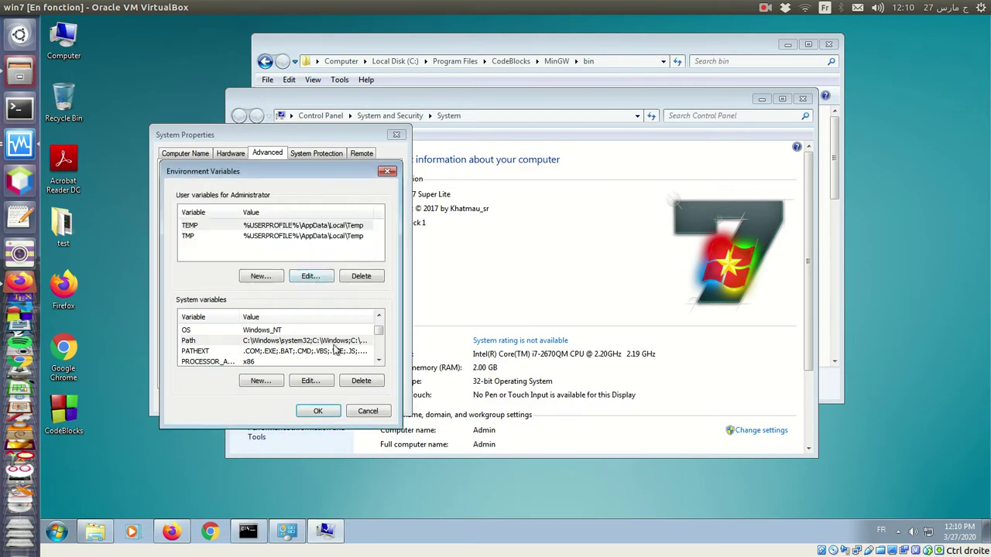
click(318, 413)
click(288, 400)
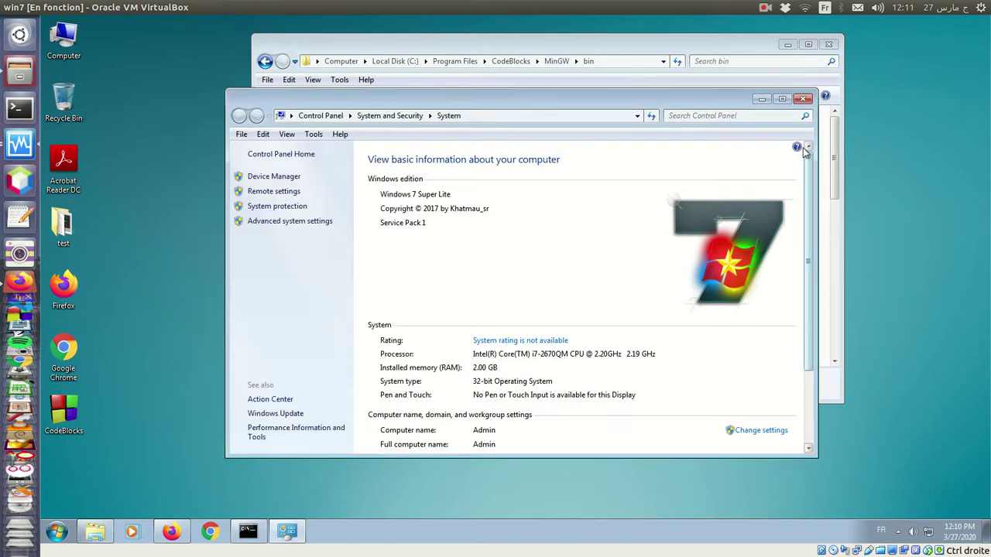
click(803, 99)
Replace the old Command Prompt with a new one, run gcc --version, and close it.
click(552, 414)
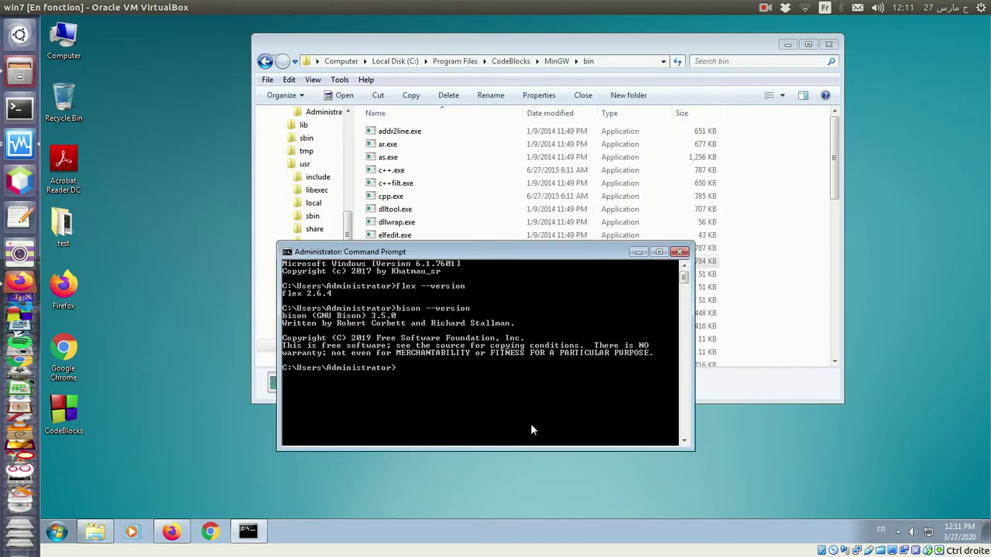
click(679, 253)
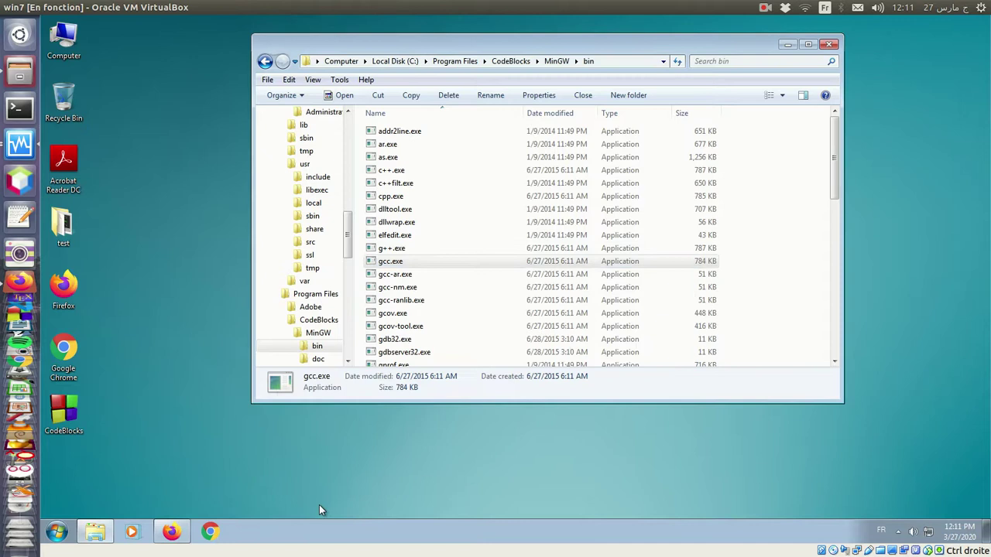
click(63, 526)
click(121, 236)
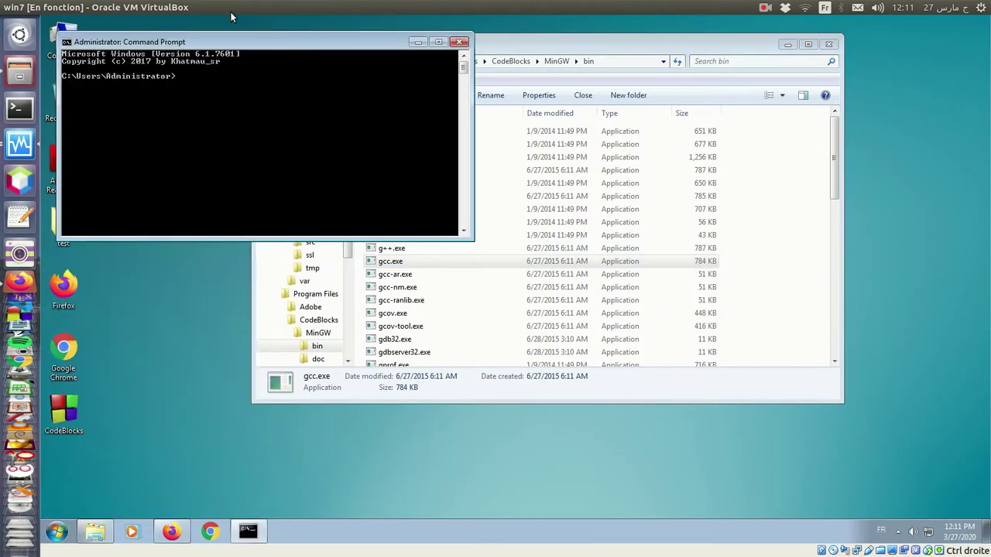
drag(246, 45, 367, 203)
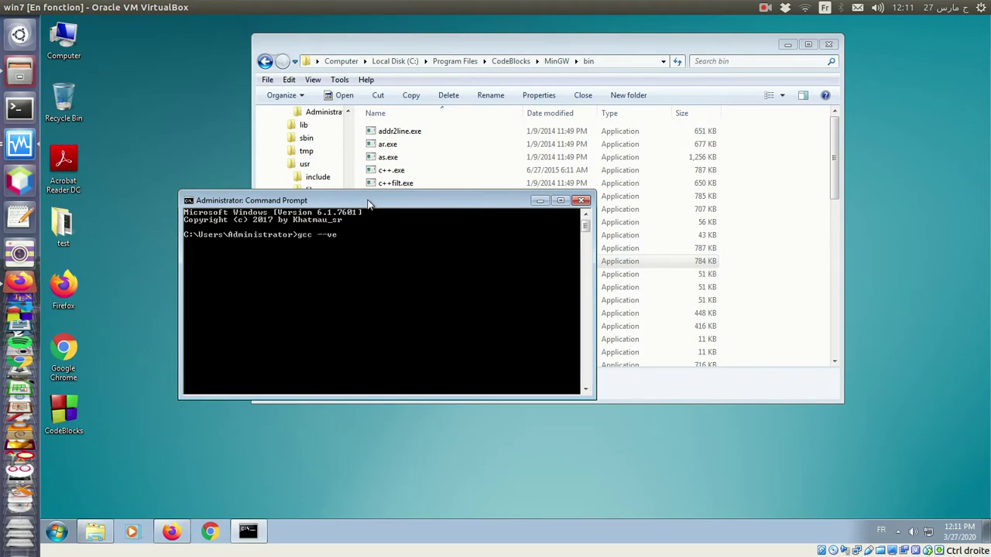
text(gcc --version)
key(Return)
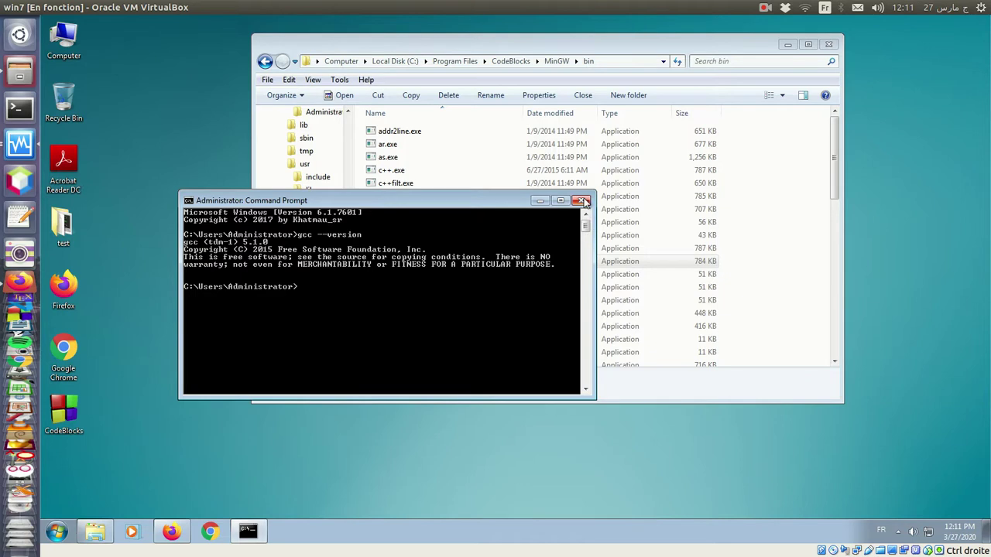
click(582, 201)
In Explorer, go to the Documents library and open the TP3 folder.
drag(522, 49, 547, 50)
drag(374, 247, 374, 146)
click(351, 198)
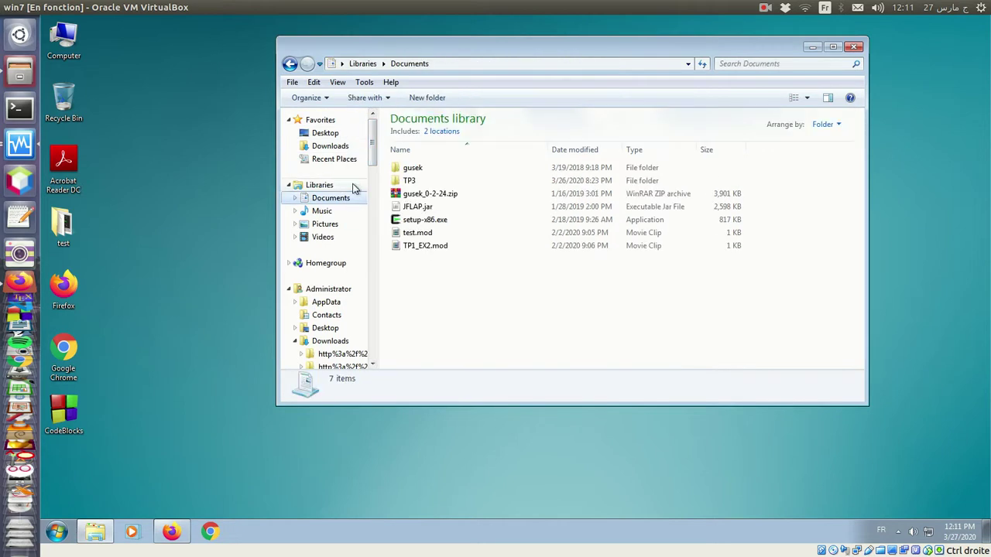
drag(476, 47, 395, 47)
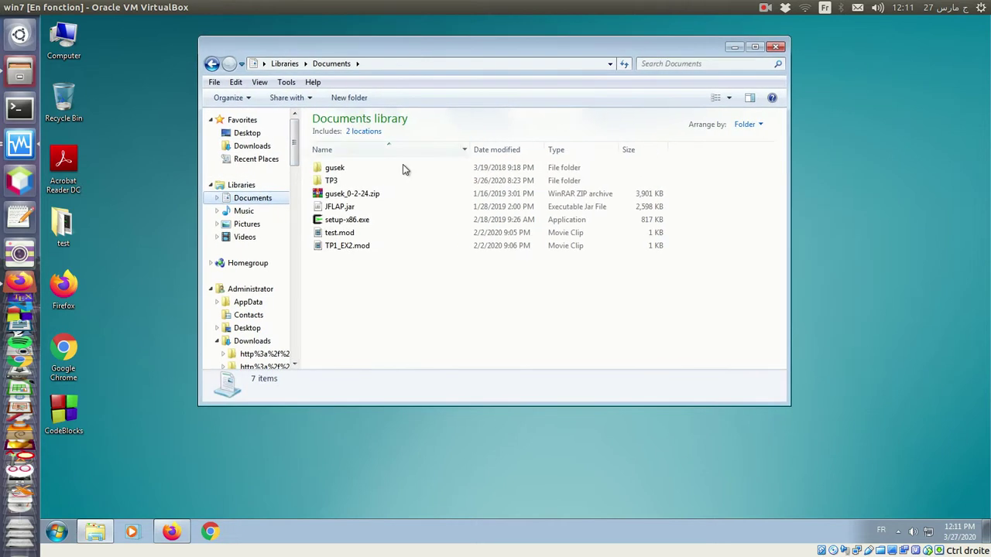
double_click(346, 184)
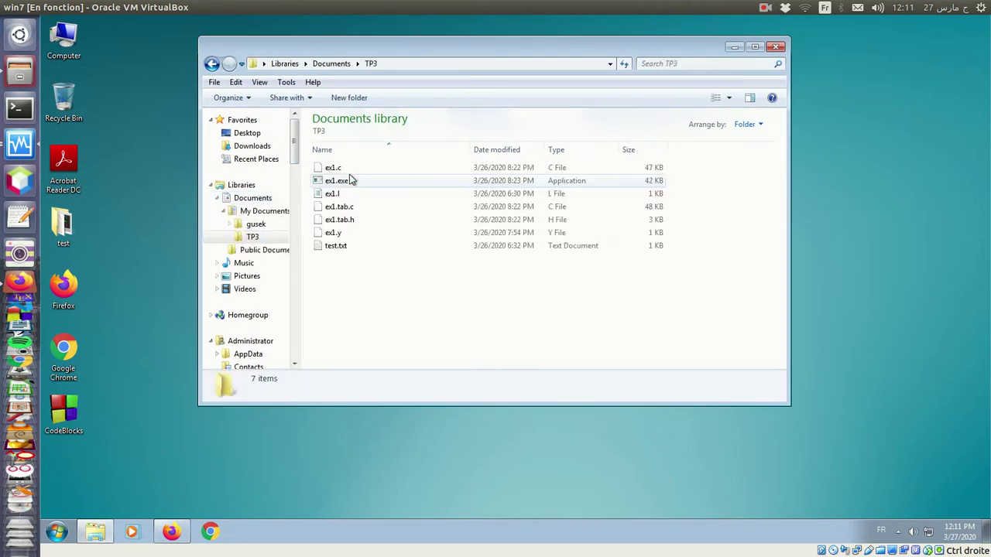
Delete the generated files ex1.exe, ex1.c, ex1.tab.c and ex1.tab.h from the TP3 folder.
click(352, 185)
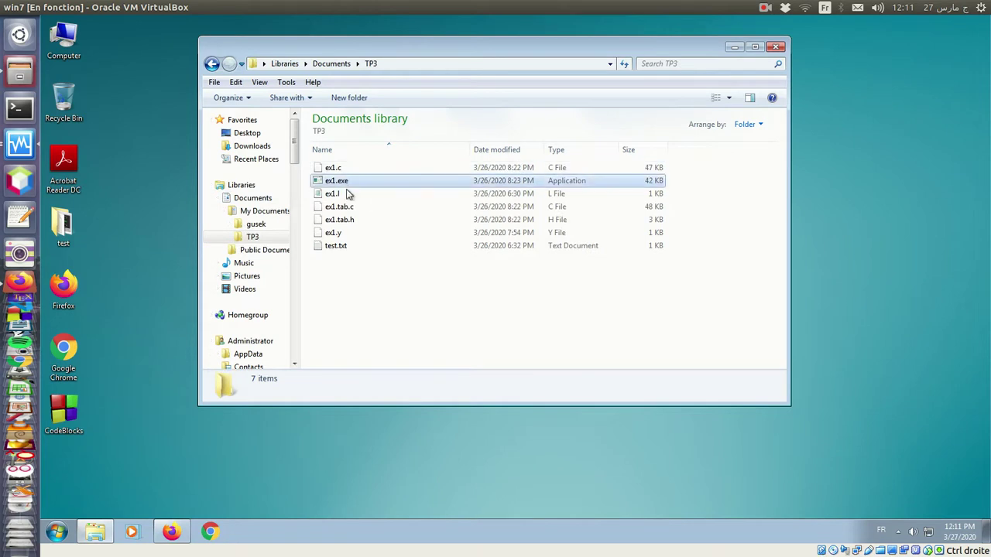
ctrl+click(344, 172)
ctrl+click(347, 207)
ctrl+click(350, 220)
key(Delete)
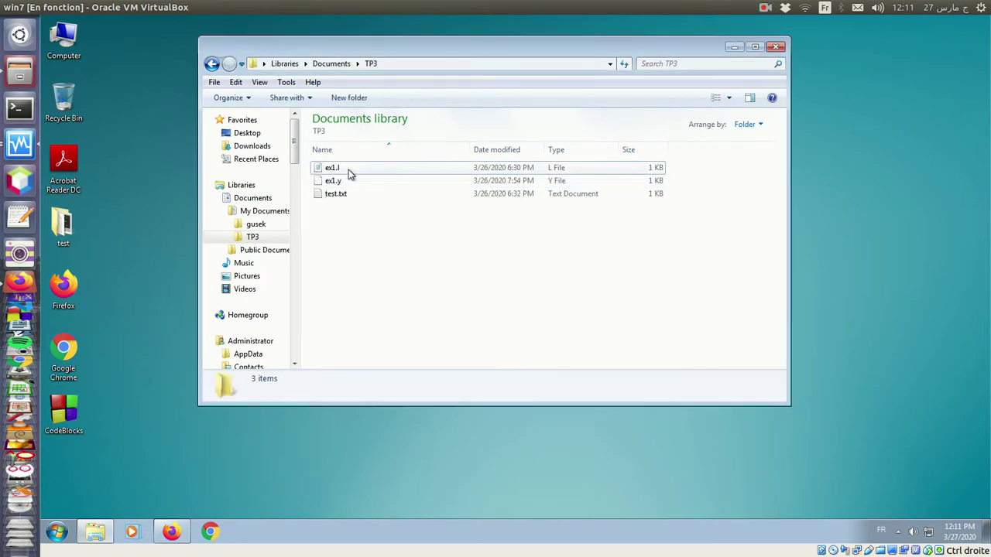
Look over the source files ex1.l and ex1.y and the input file test.txt in TP3.
click(343, 171)
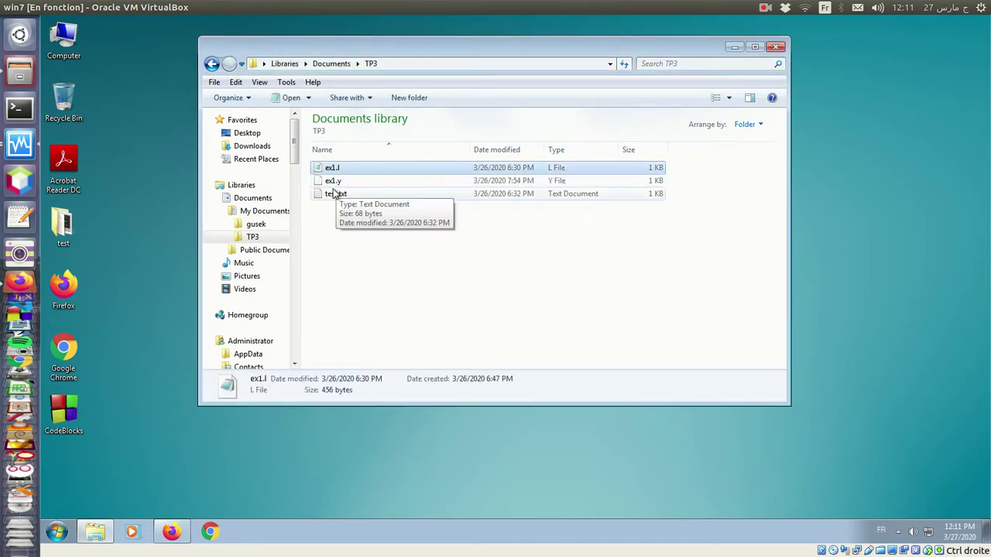
click(352, 182)
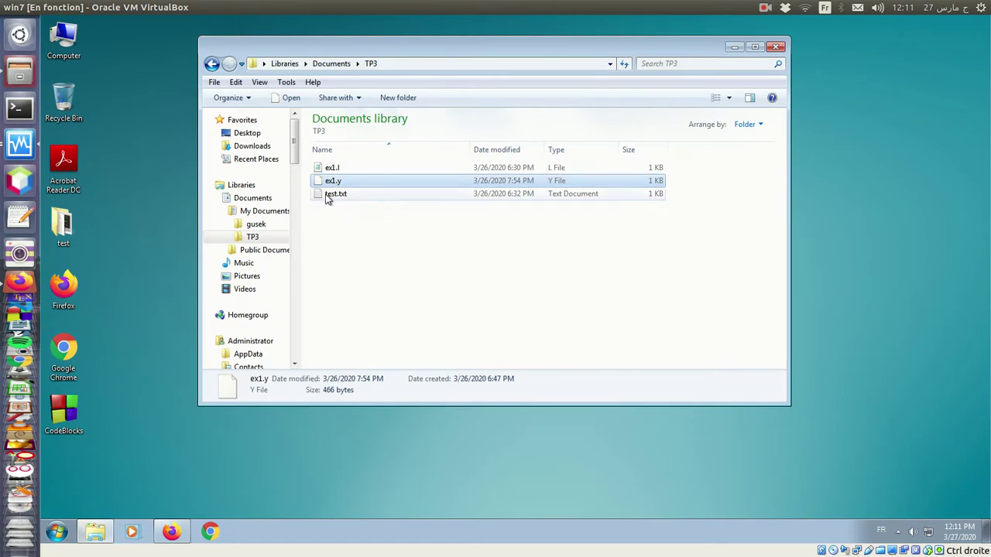
click(326, 195)
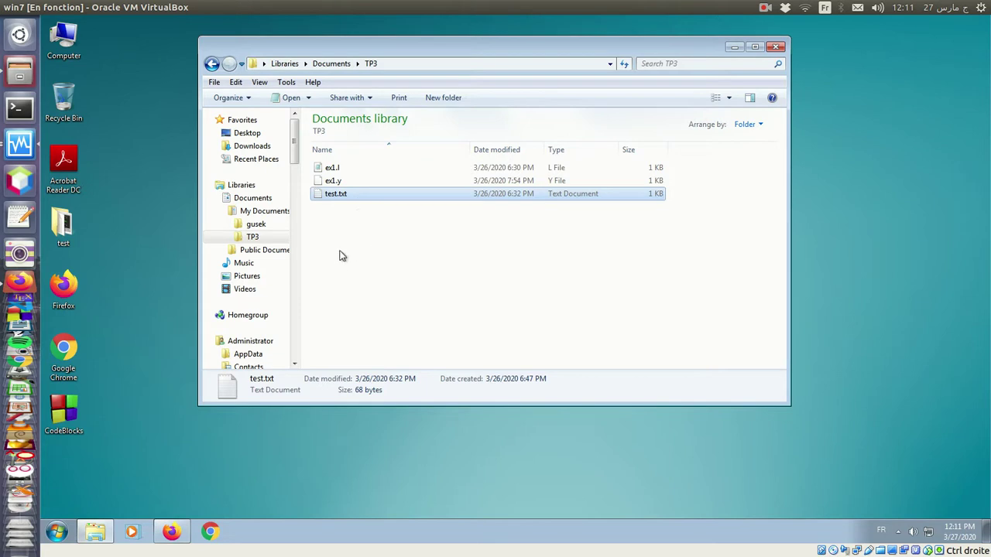
click(330, 210)
click(345, 195)
click(391, 248)
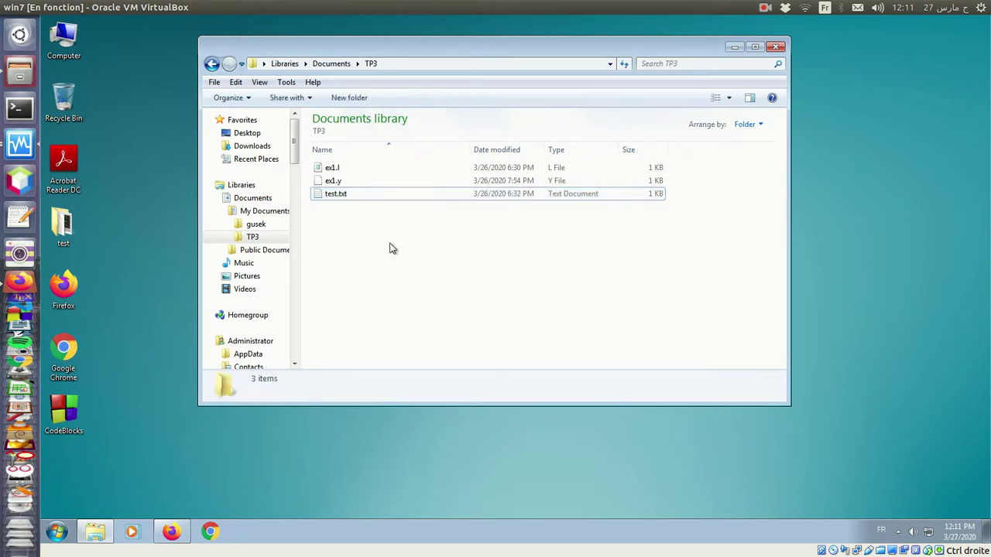
Copy the full path of the TP3 folder, C:\Users\Administrator\Documents\TP3, from Explorer.
click(396, 65)
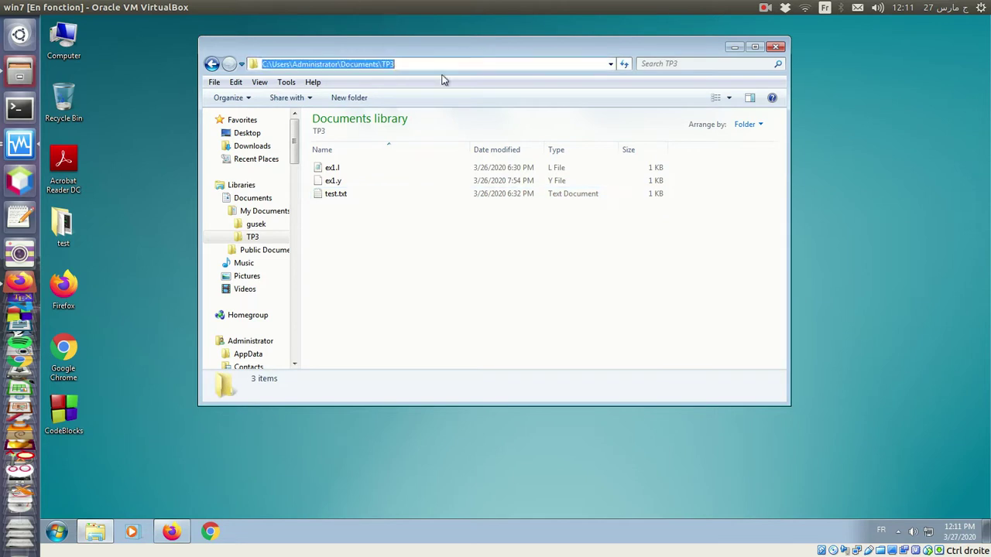
right_click(344, 65)
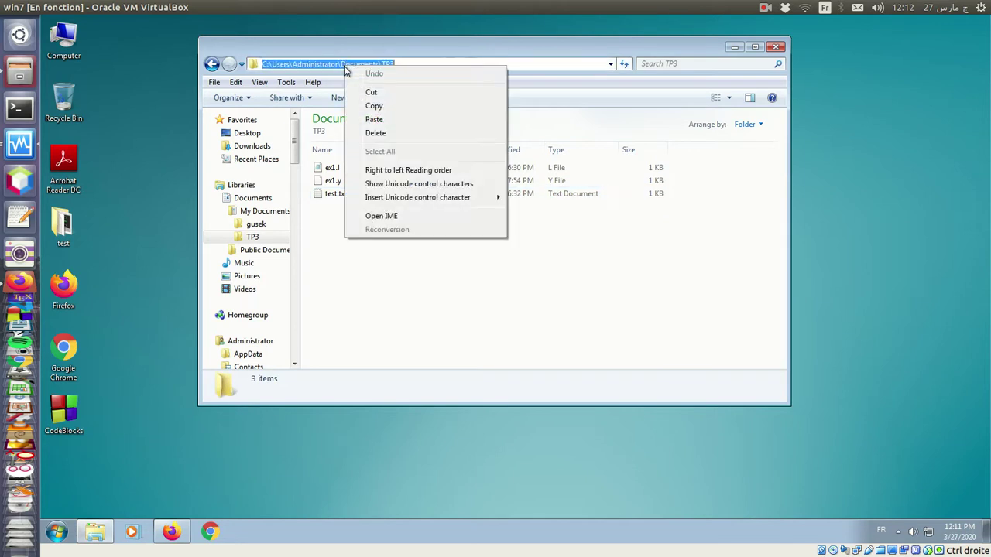
click(374, 105)
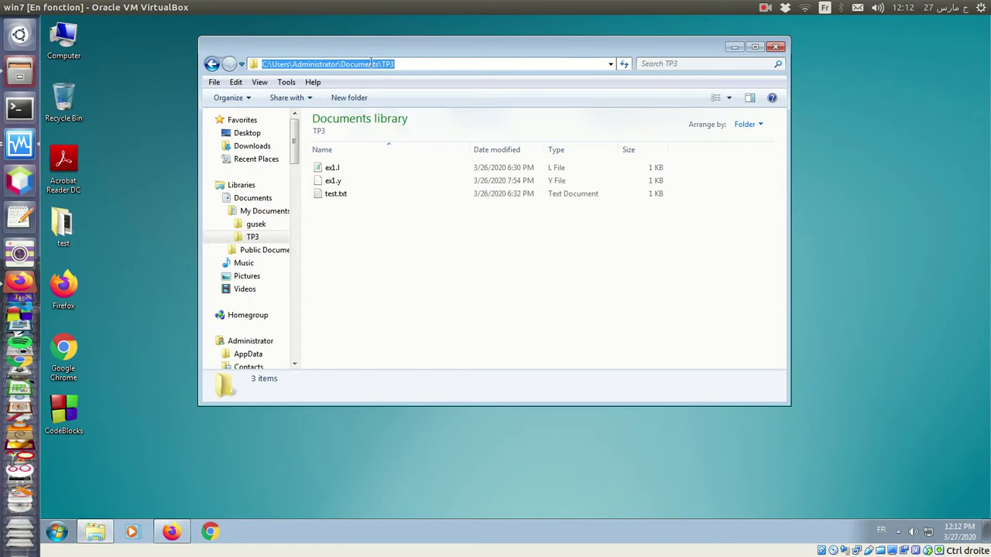
Open a new Command Prompt and run cd C:\Users\Administrator\Documents\TP3 using the copied path.
click(56, 532)
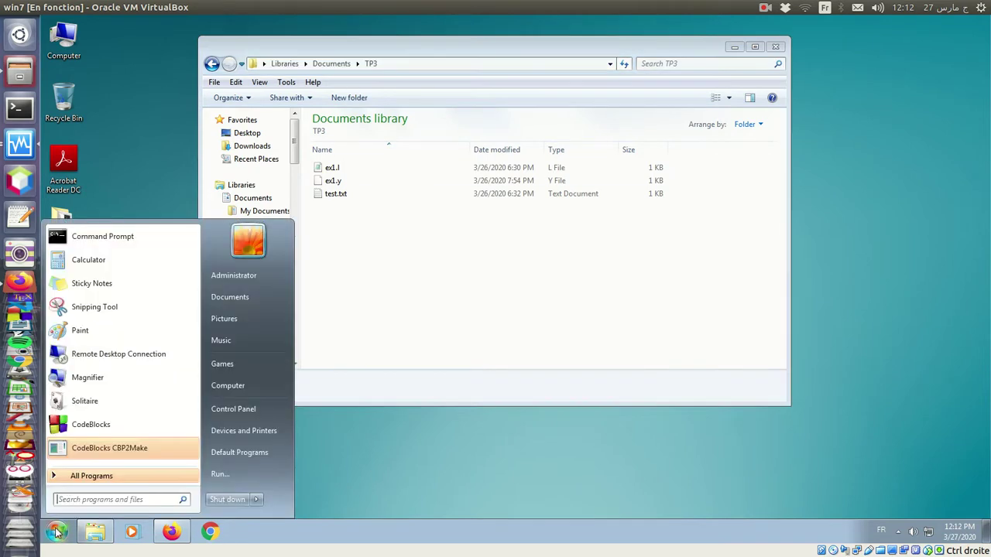
click(87, 238)
drag(302, 47, 522, 278)
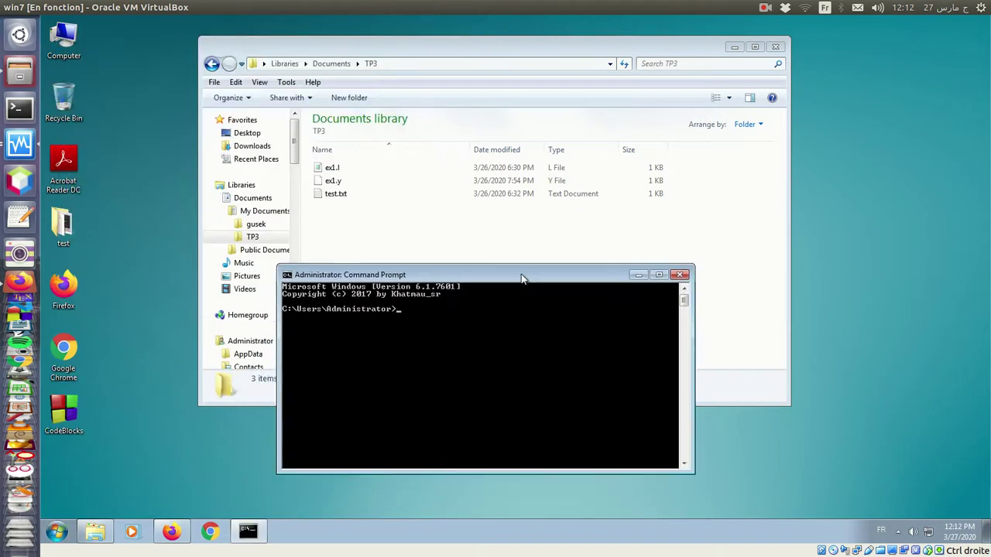
right_click(428, 308)
click(456, 343)
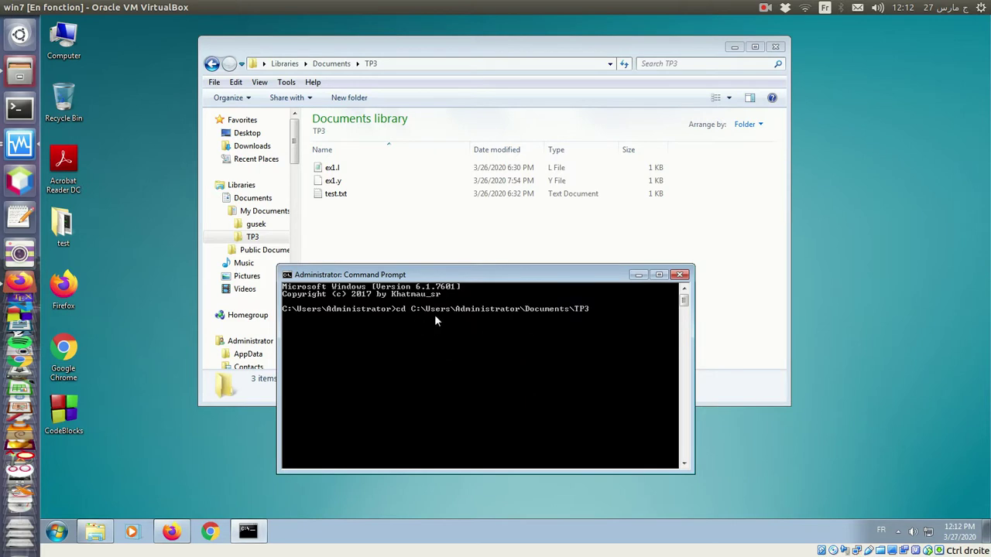
key(Return)
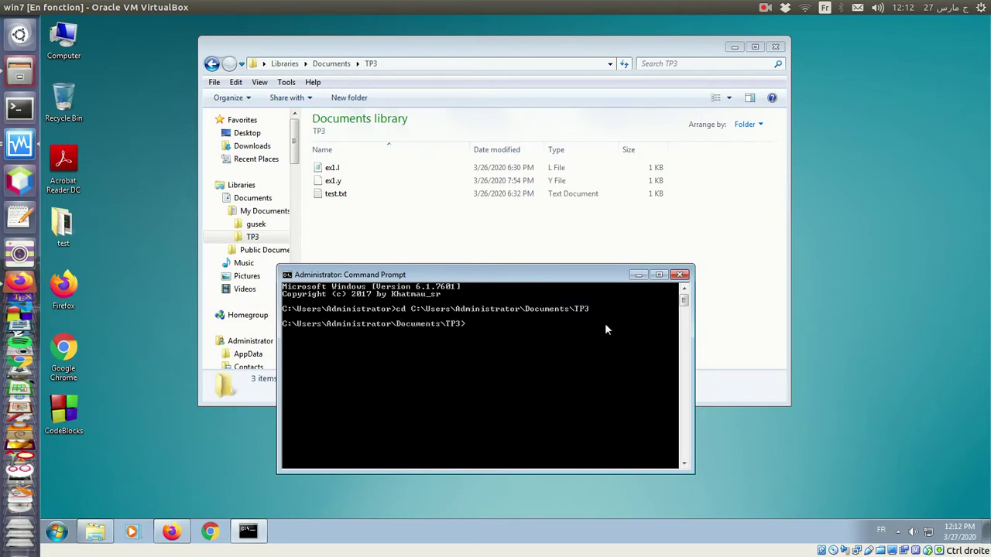
Generate the parser with bison -d ex1.y and the lexer with flex -o ex1.c ex1.l.
drag(494, 277, 488, 298)
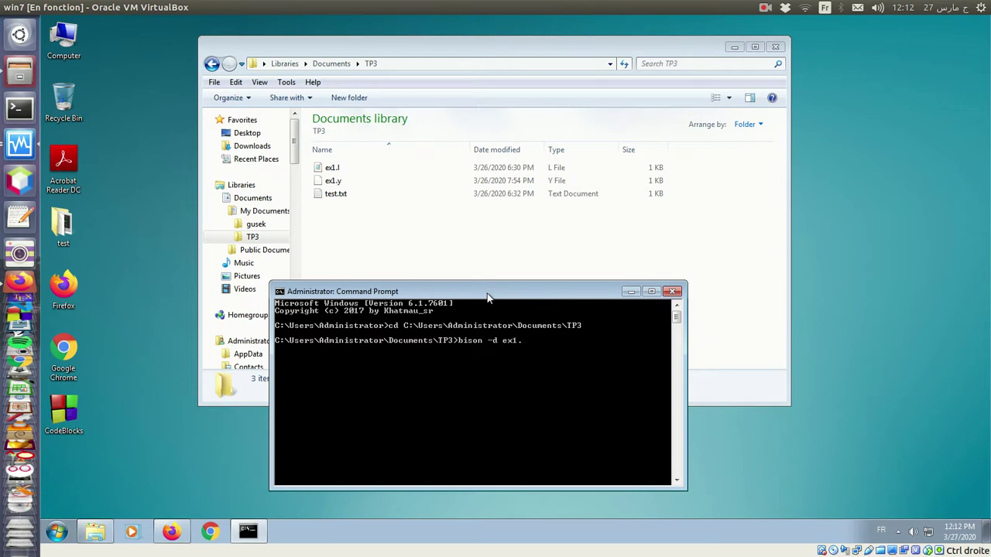
key(Return)
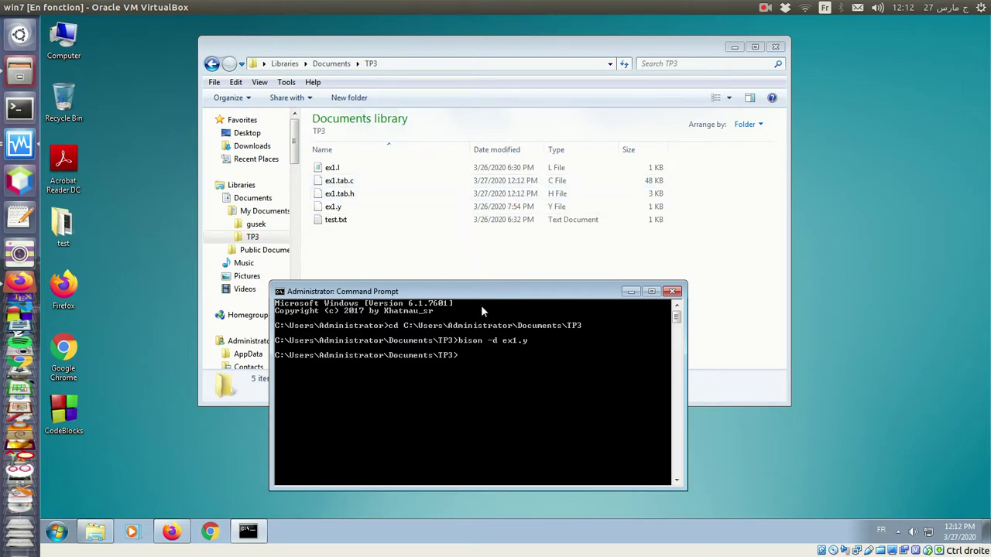
text(flex -)
text(o ex1.c ex1.l)
key(Return)
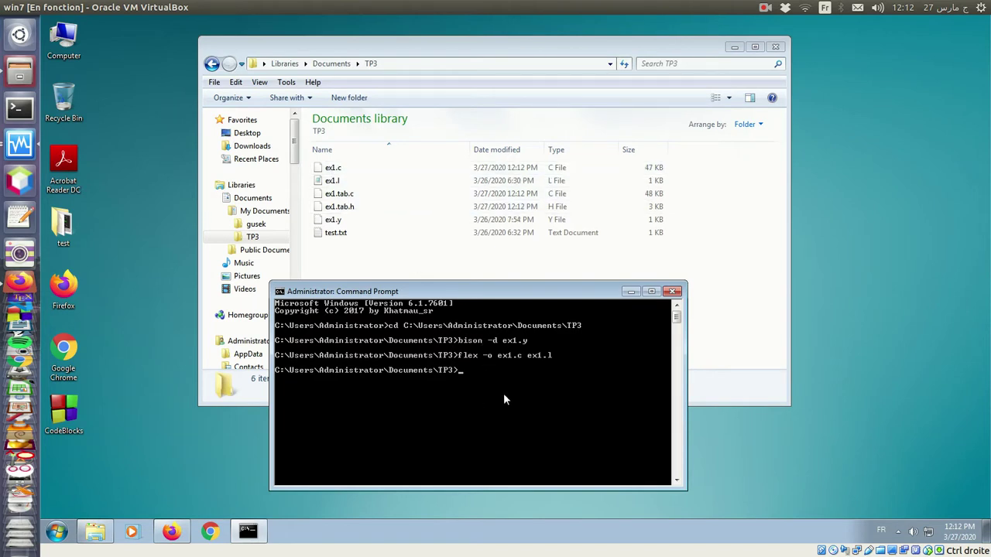
Compile with gcc -o ex1.exe ex1.tab.c and select ex1.exe in the TP3 folder.
text(gcc -o)
text(ex1.exe ex1.tab.c)
key(Return)
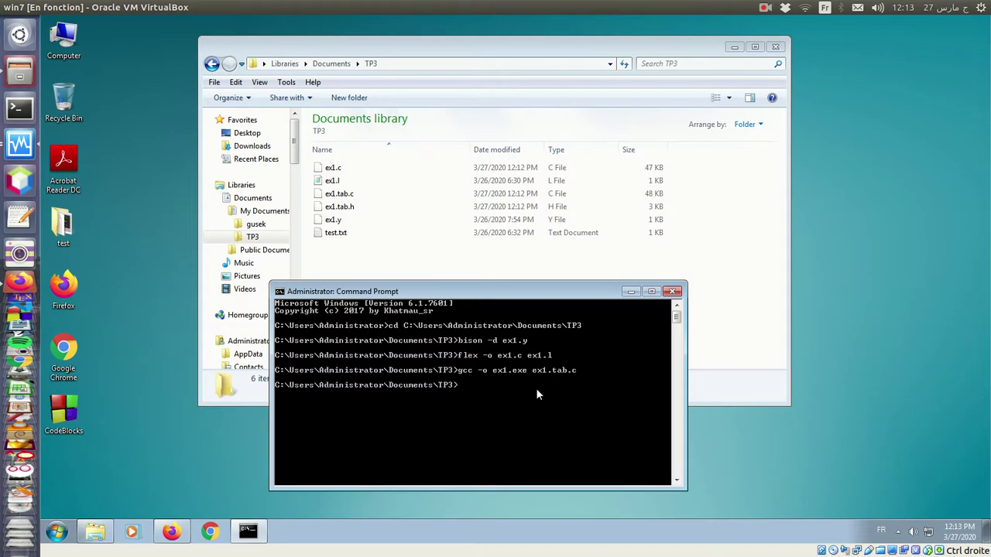
click(333, 182)
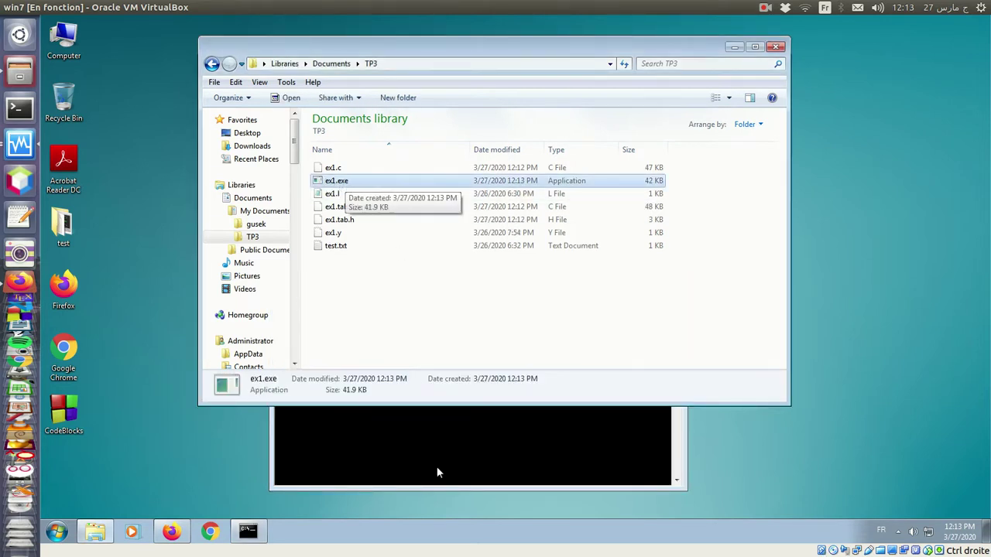
Return to the Command Prompt and enter the command ex1 < to run the program with redirected file input.
click(403, 439)
drag(428, 293, 404, 293)
text(ex)
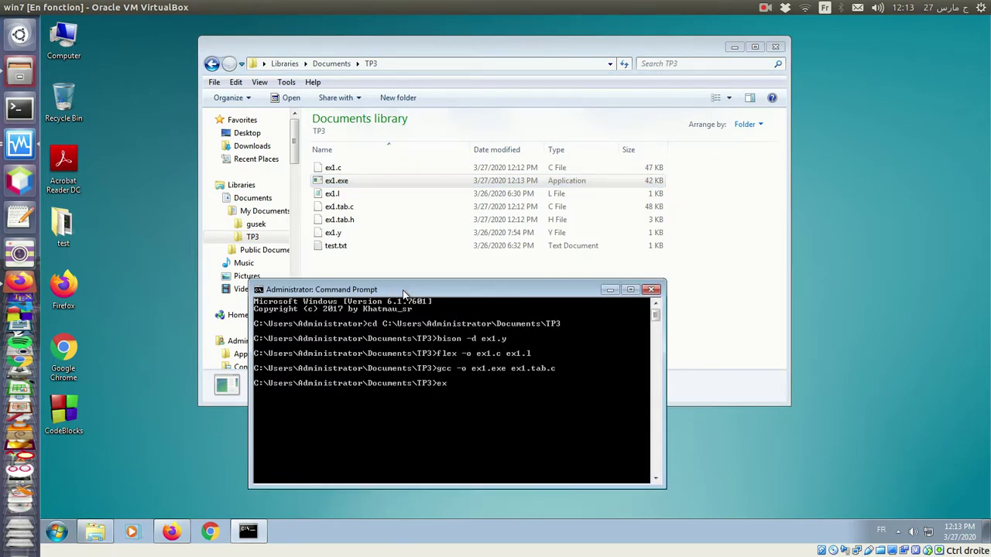
text(1)
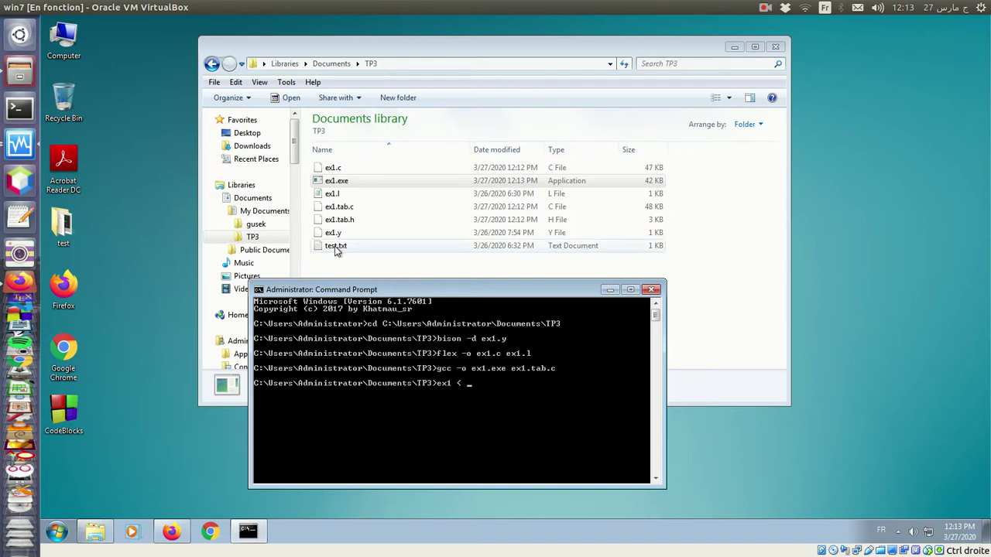
text(<)
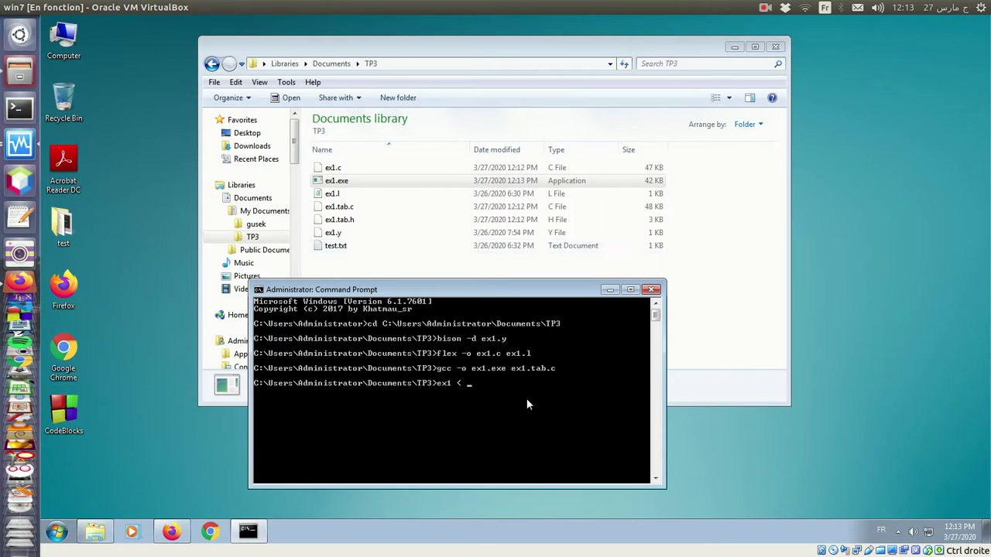